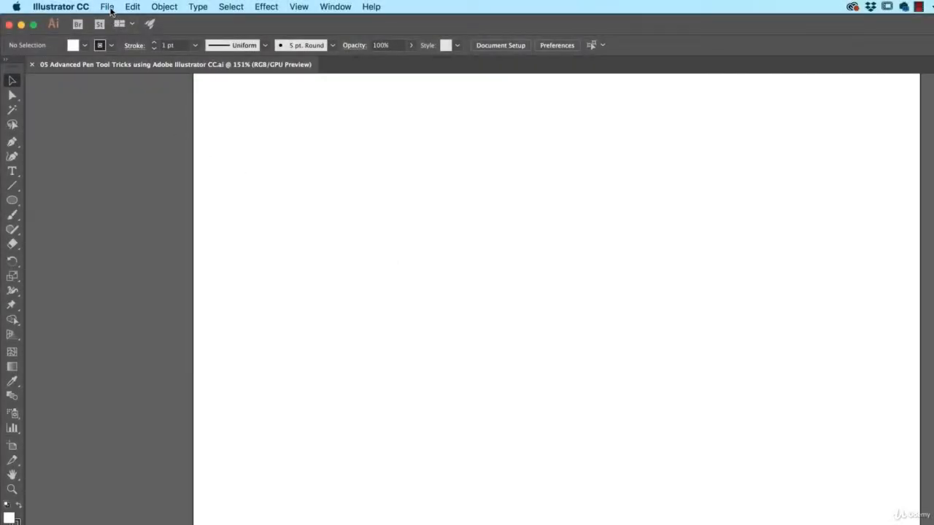
Place Pen Tool.jpg from the Exercise Files folder into the document as a template
click(108, 7)
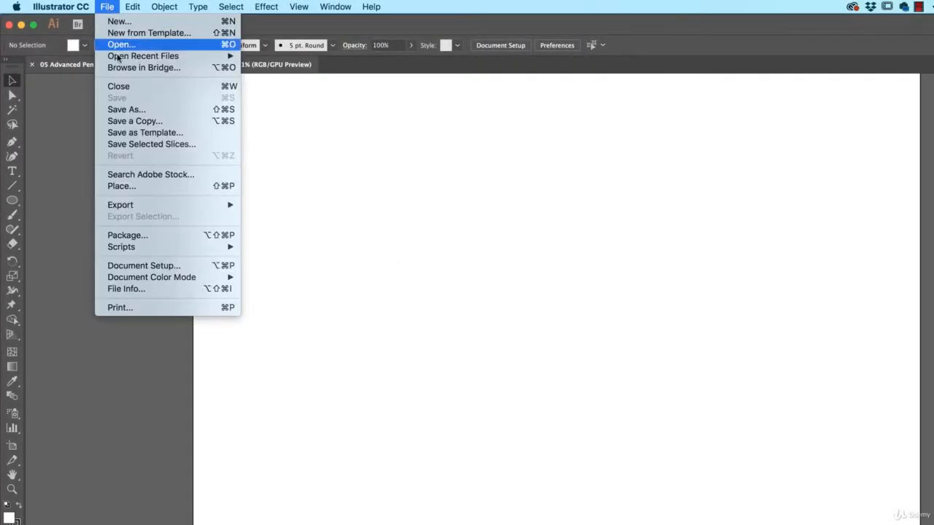
click(132, 186)
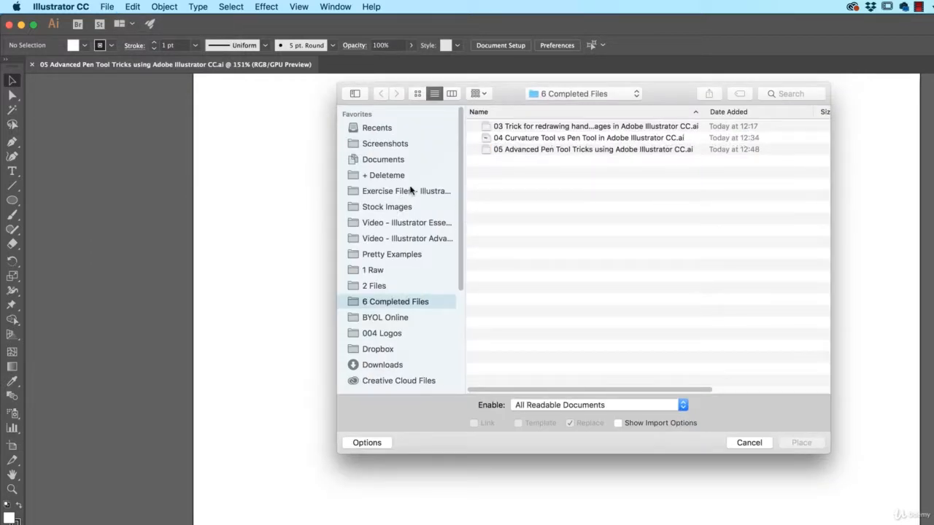
click(412, 192)
scroll(546, 354, down, 5)
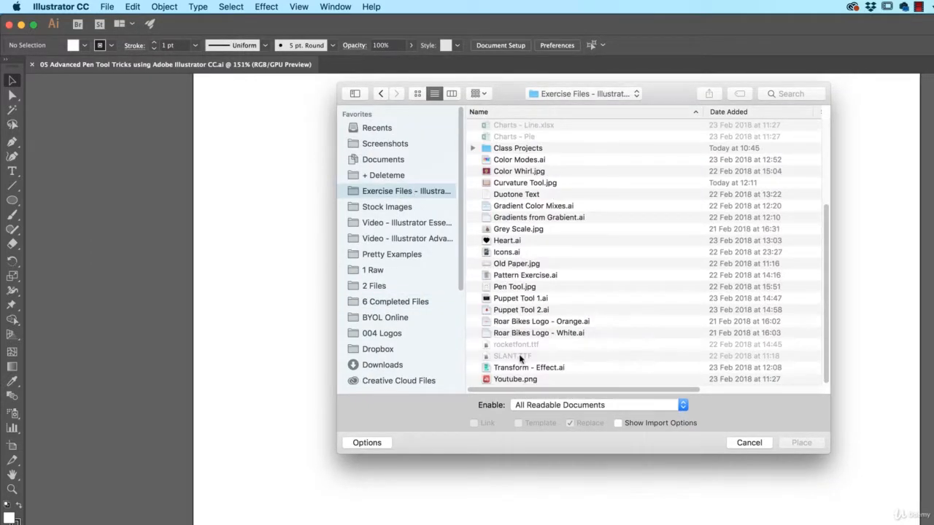
click(512, 288)
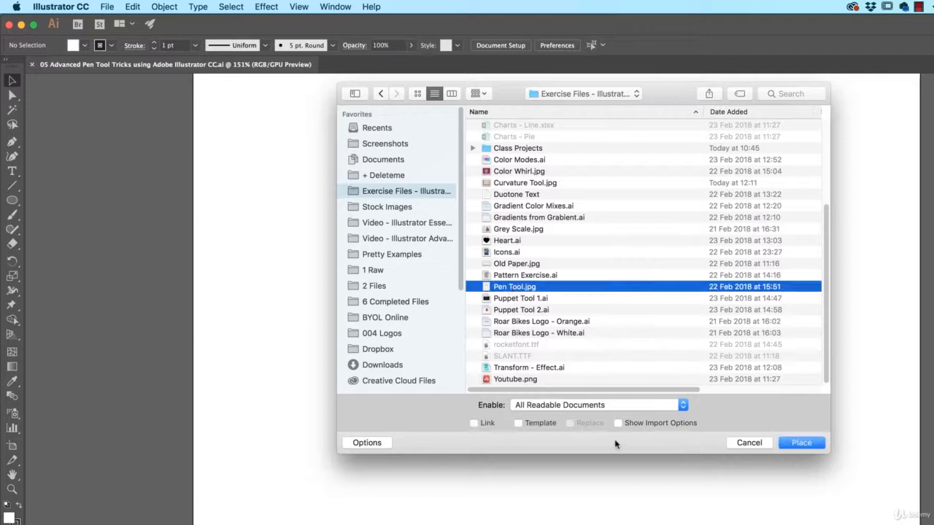
click(519, 426)
click(786, 443)
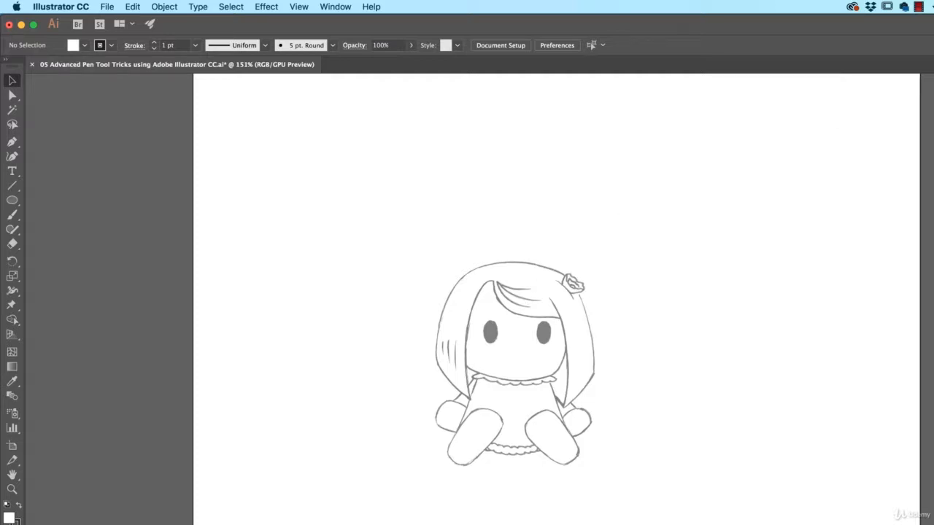
Activate the Pen tool and set the fill to none
click(12, 143)
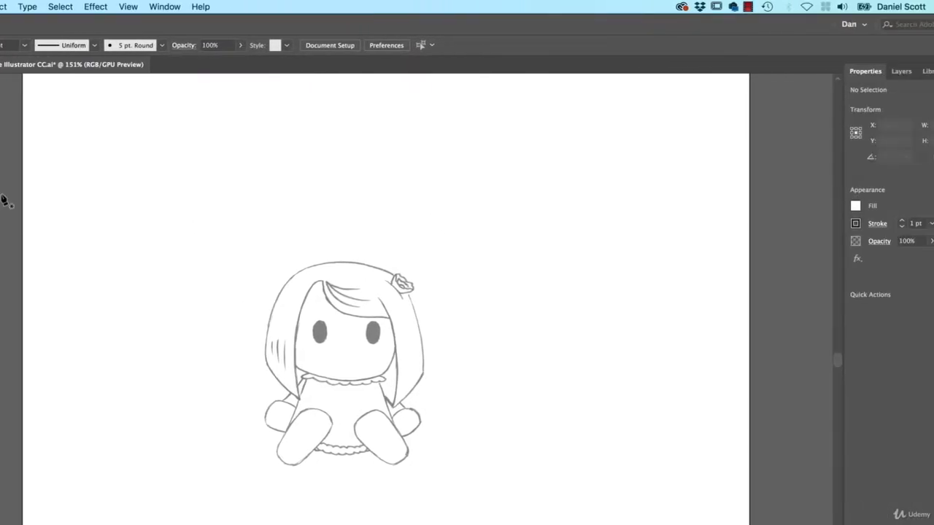
click(793, 206)
click(660, 249)
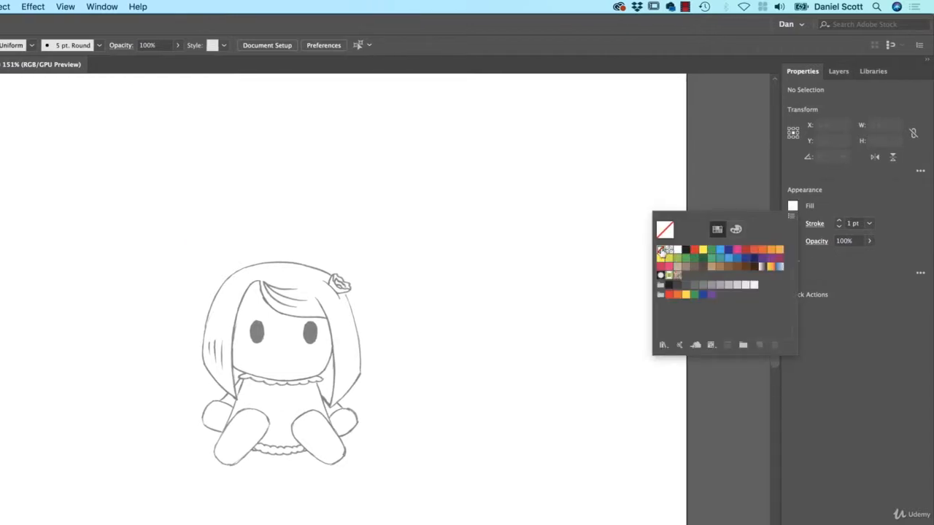
click(815, 212)
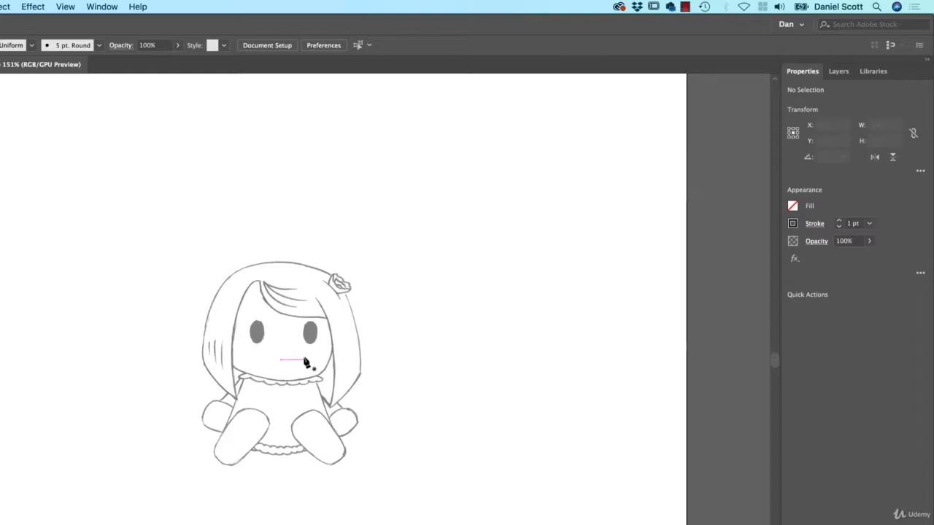
Turn off Smart Guides for tracing the doll sketch
click(64, 7)
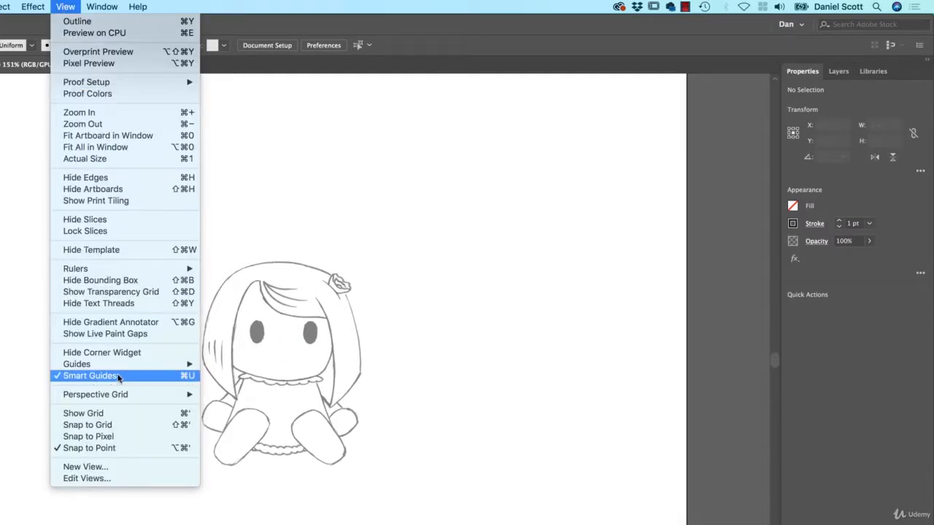
click(194, 379)
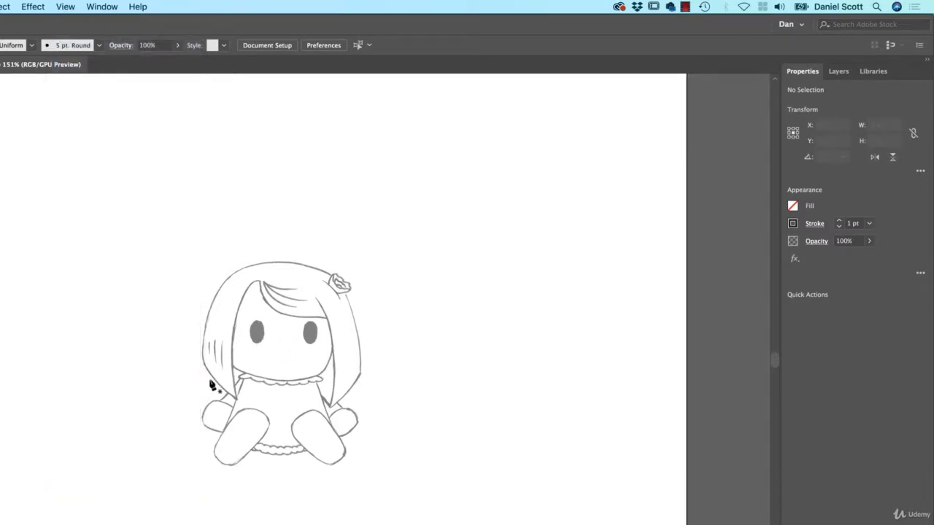
key(super+equal)
key(super+equal)
key(super+equal)
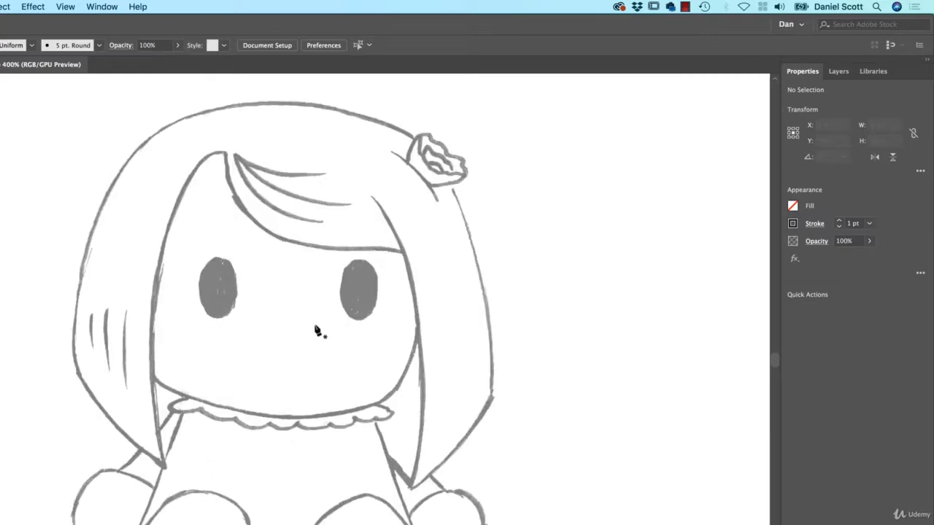
key(super+minus)
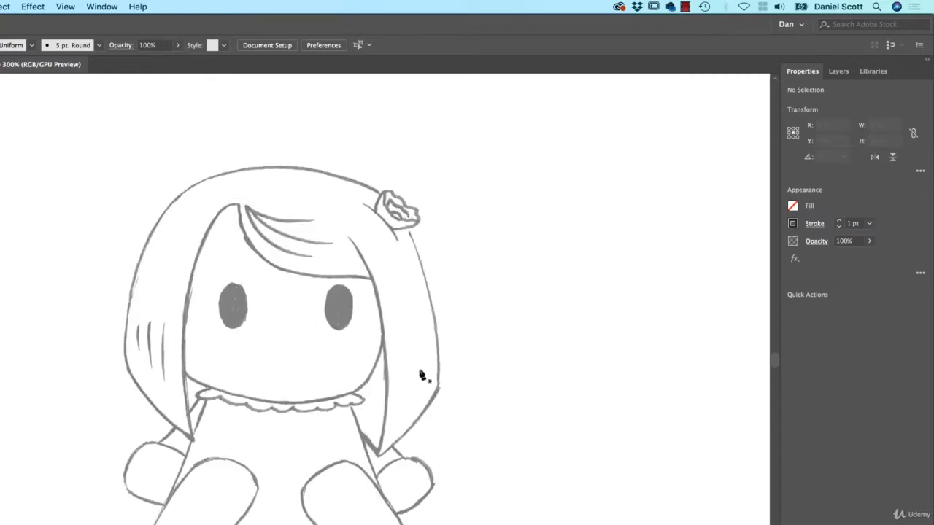
click(378, 458)
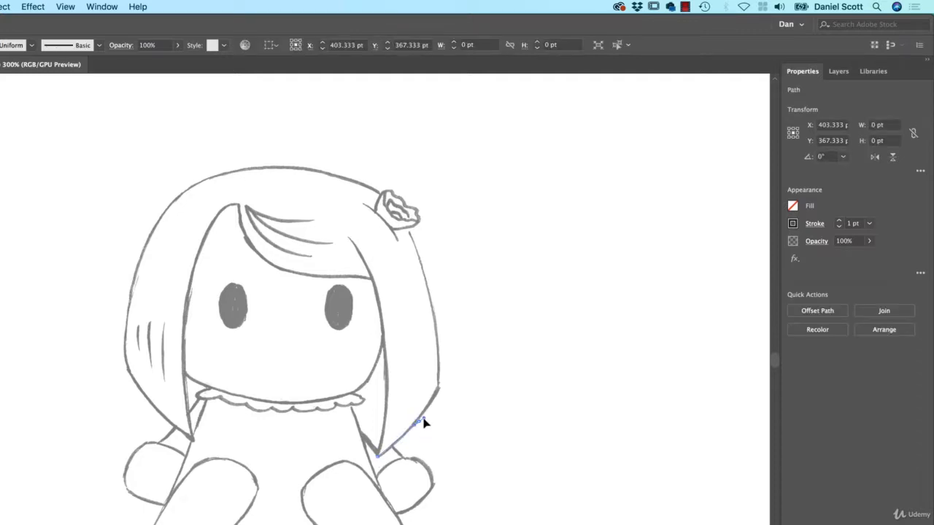
drag(438, 387, 452, 397)
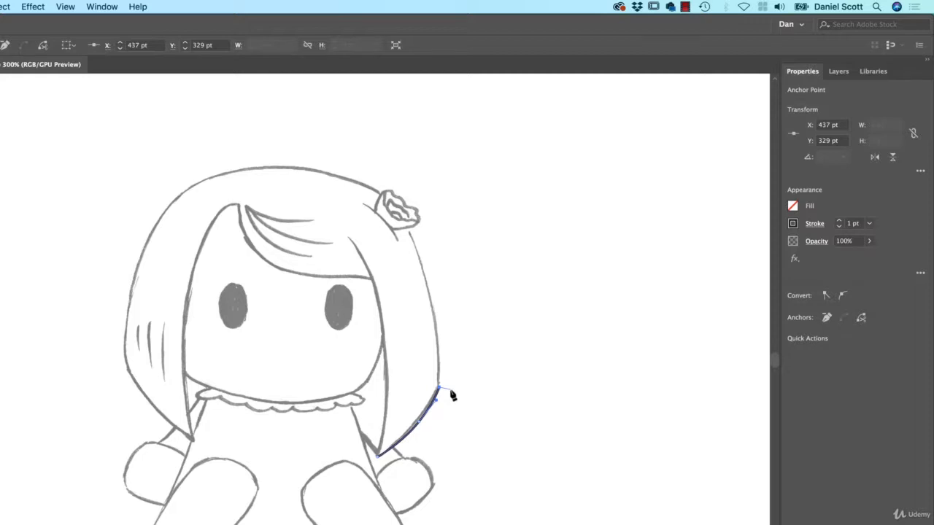
key(super+z)
key(super+z)
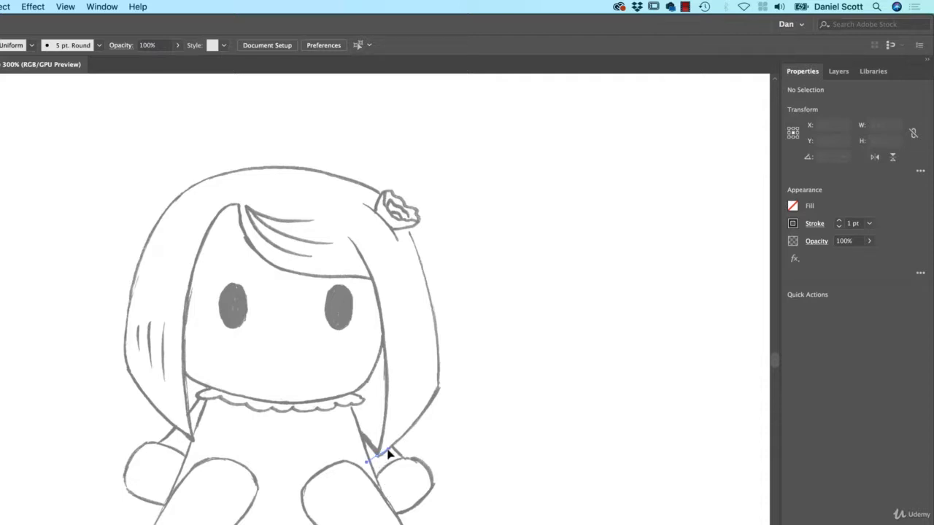
Try tracing the right-hand hair edge from its lower tip through the outer corner to the flower, redirecting the curve handle at the corner
drag(396, 449, 410, 441)
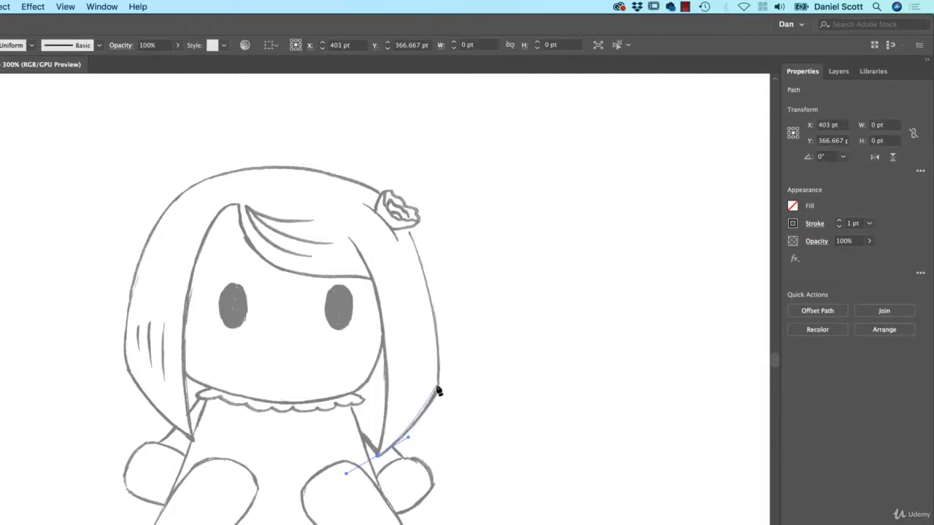
mouse_move(438, 387)
mouse_down()
mouse_move(450, 361)
mouse_move(446, 373)
mouse_up()
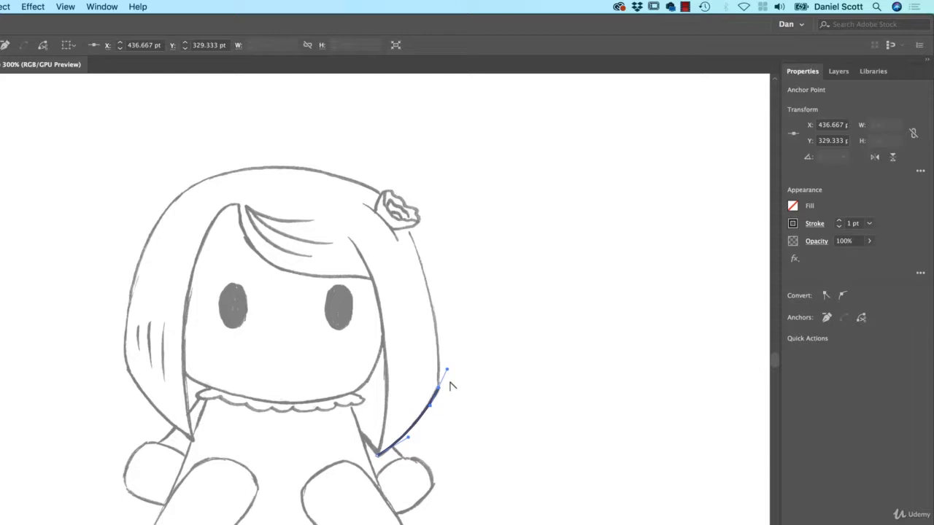
drag(447, 374, 447, 331)
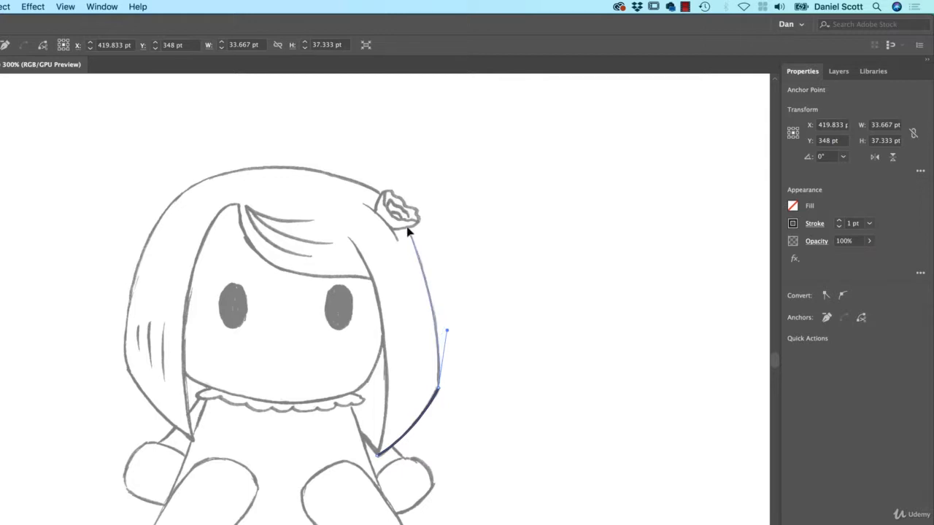
drag(407, 229, 391, 199)
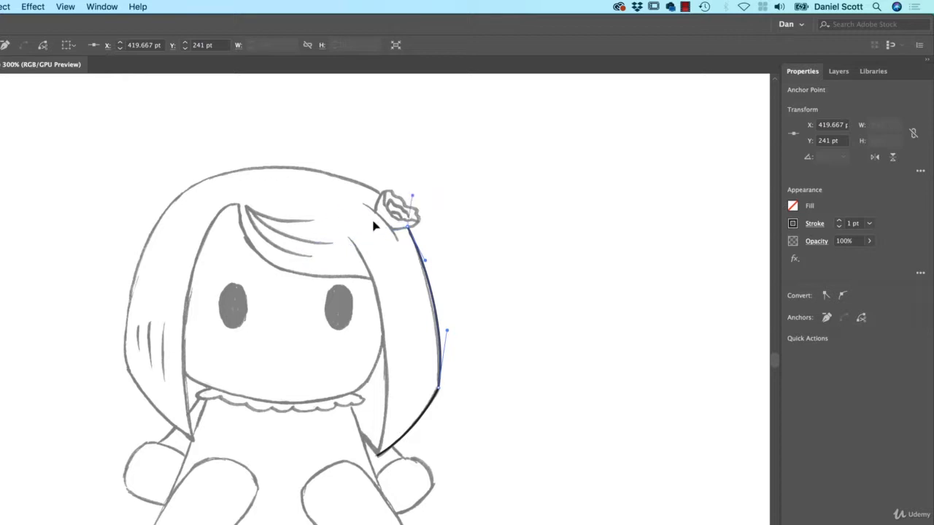
click(343, 220)
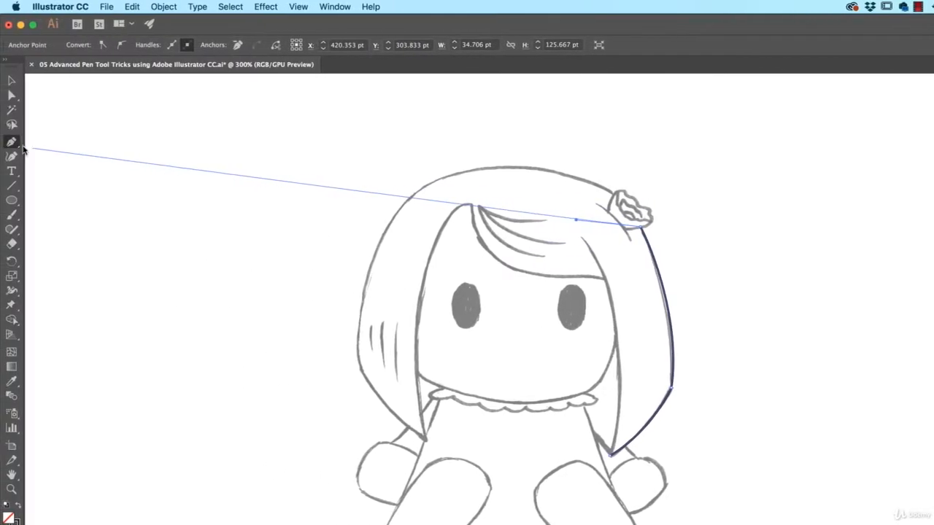
Select the traced right-hand hair path and delete it
drag(18, 146, 10, 81)
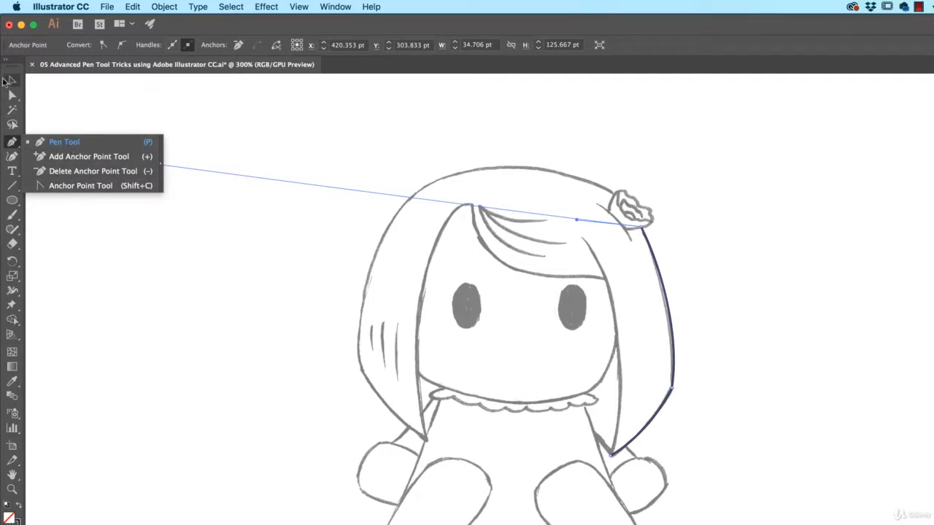
click(11, 80)
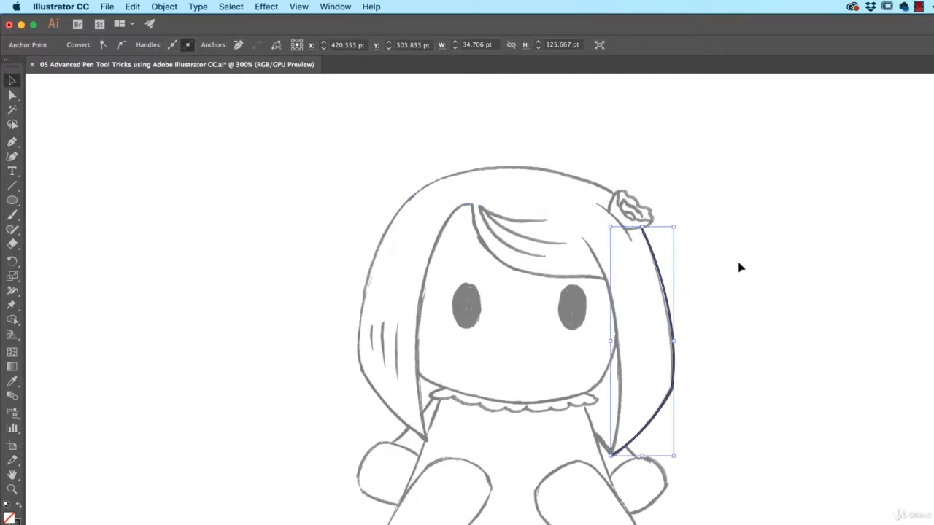
click(666, 355)
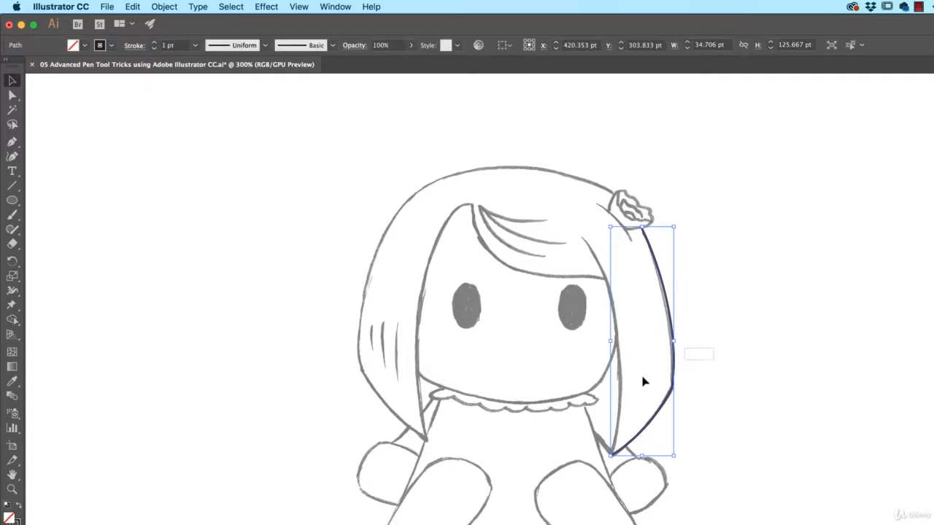
click(676, 403)
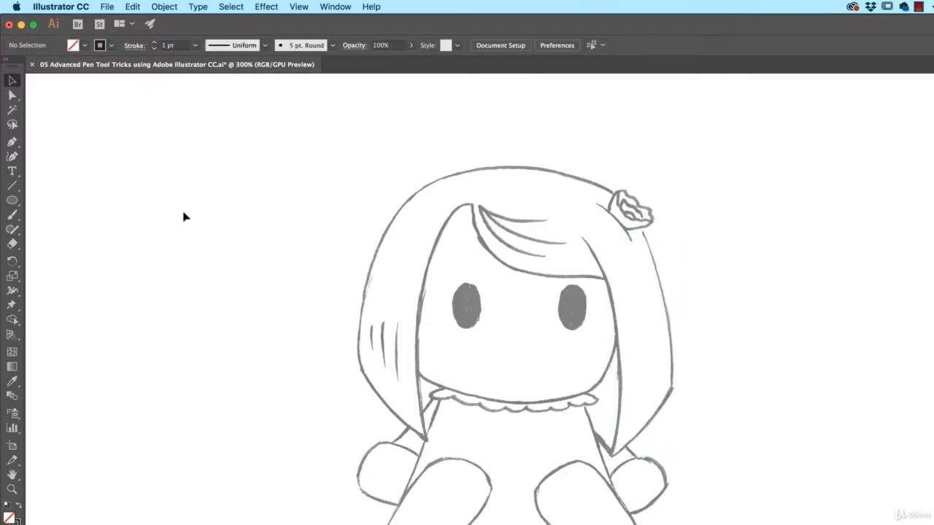
Start a new Pen path at the right-hand hair's lower tip, curve it to the outer corner and redirect the corner's outgoing handle upward
click(12, 142)
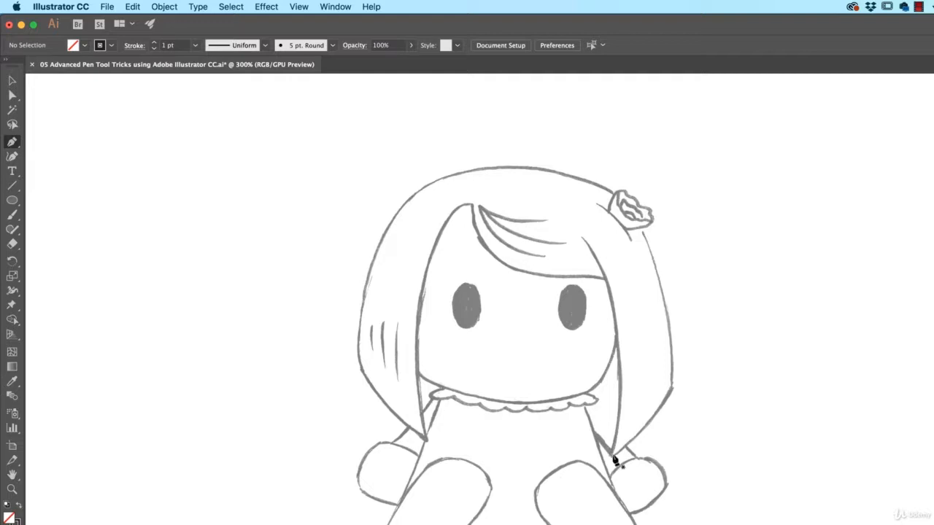
drag(612, 454, 637, 438)
drag(671, 388, 685, 357)
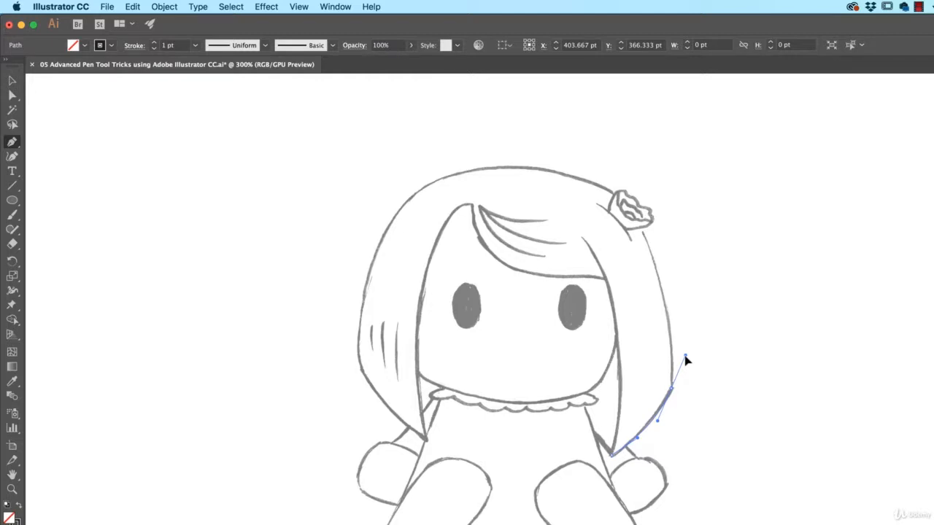
mouse_move(685, 360)
mouse_down()
mouse_move(694, 360)
mouse_move(679, 329)
mouse_move(701, 372)
mouse_move(671, 331)
mouse_move(678, 381)
mouse_move(690, 357)
mouse_up()
drag(690, 357, 674, 333)
Continue the hair outline up to the flower, over the crown and down the left side to the lower-left hair tip
drag(641, 225, 626, 202)
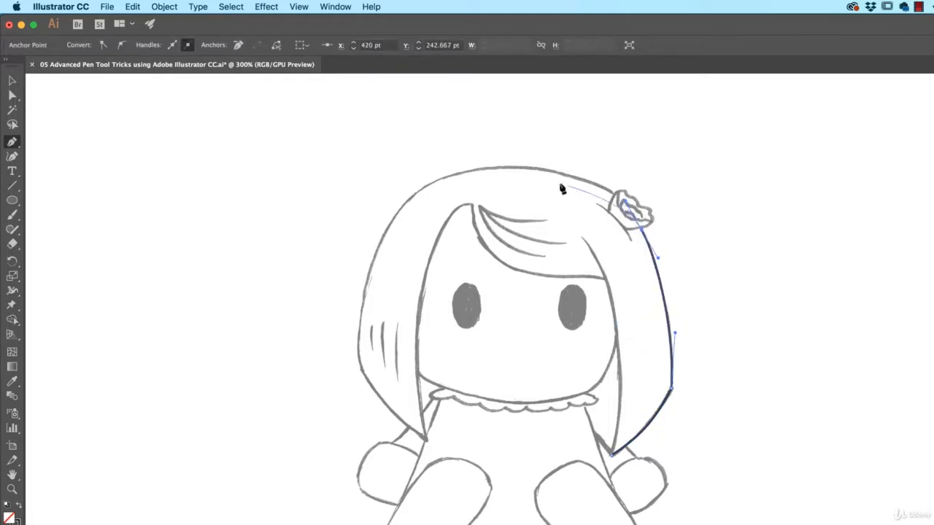
drag(469, 171, 370, 188)
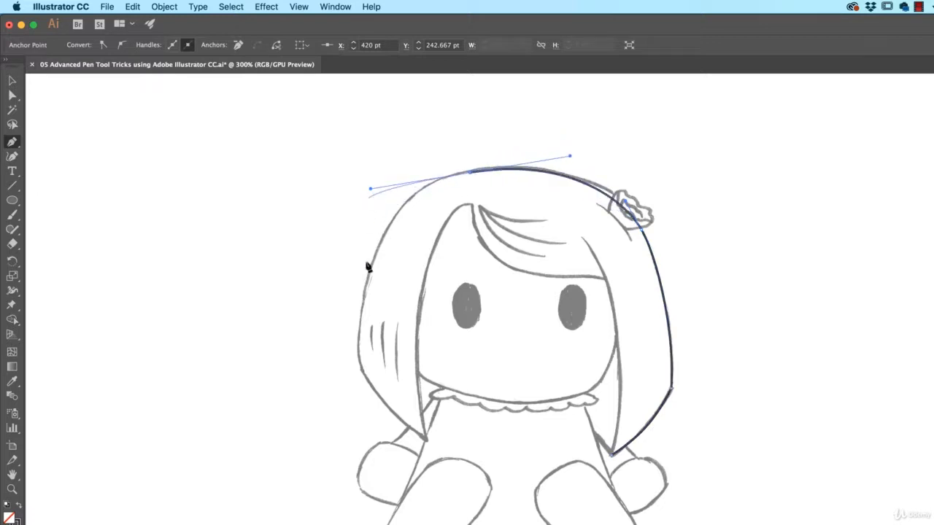
drag(358, 356, 372, 393)
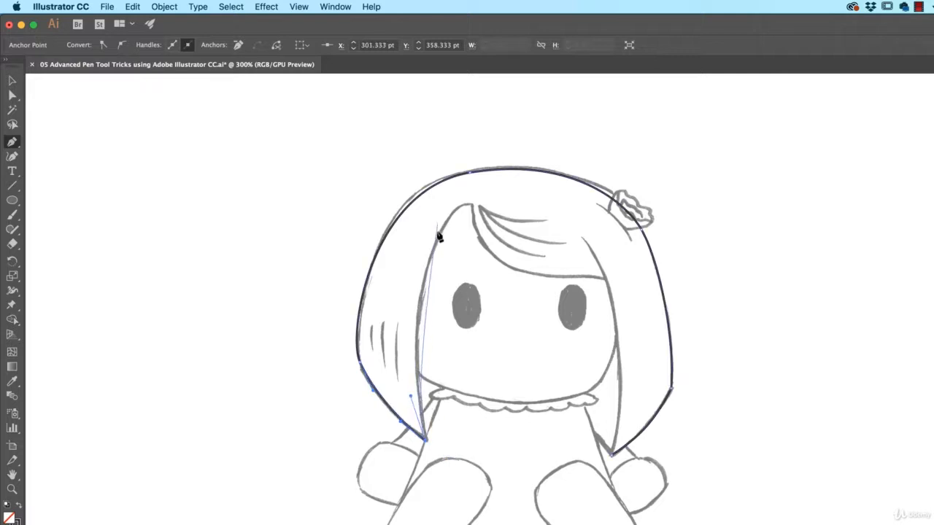
Continue the hair path up the inner edge of the left-hand hair to the parting, shortening the upper curve's outgoing handle before the parting point
drag(464, 202, 497, 165)
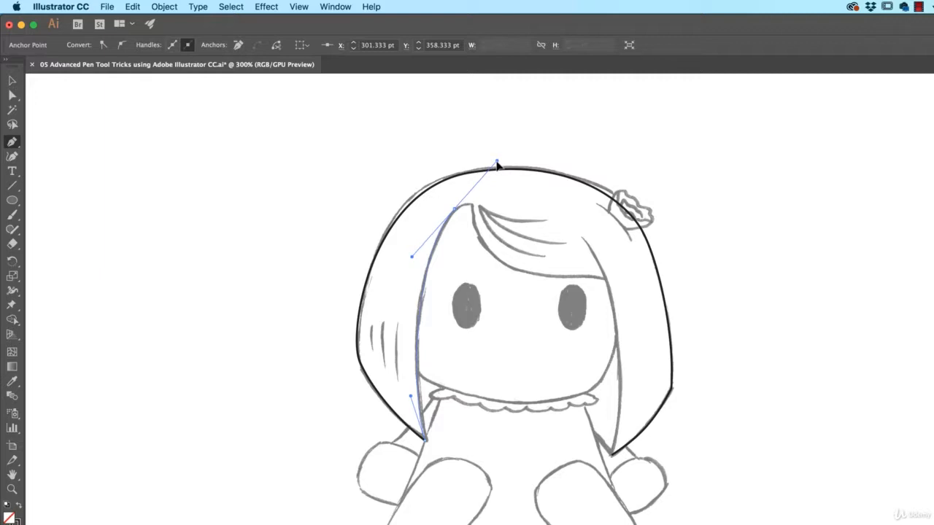
mouse_move(497, 165)
mouse_down()
mouse_move(486, 199)
mouse_move(538, 139)
mouse_move(489, 166)
mouse_move(515, 148)
mouse_move(502, 154)
mouse_up()
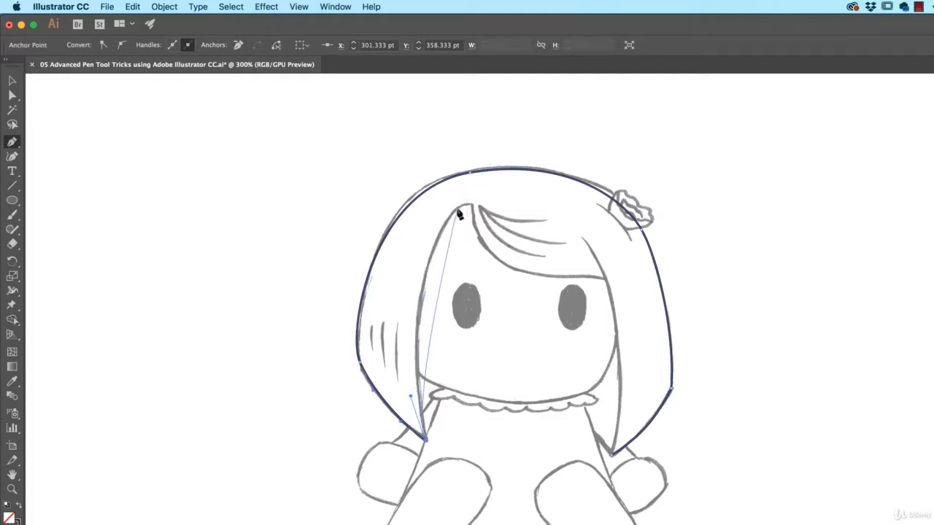
drag(456, 209, 505, 160)
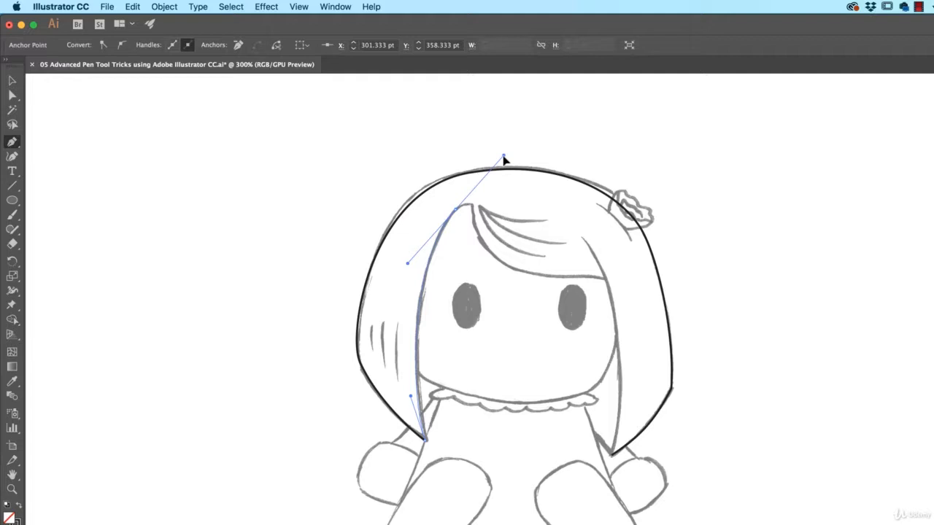
drag(504, 160, 463, 205)
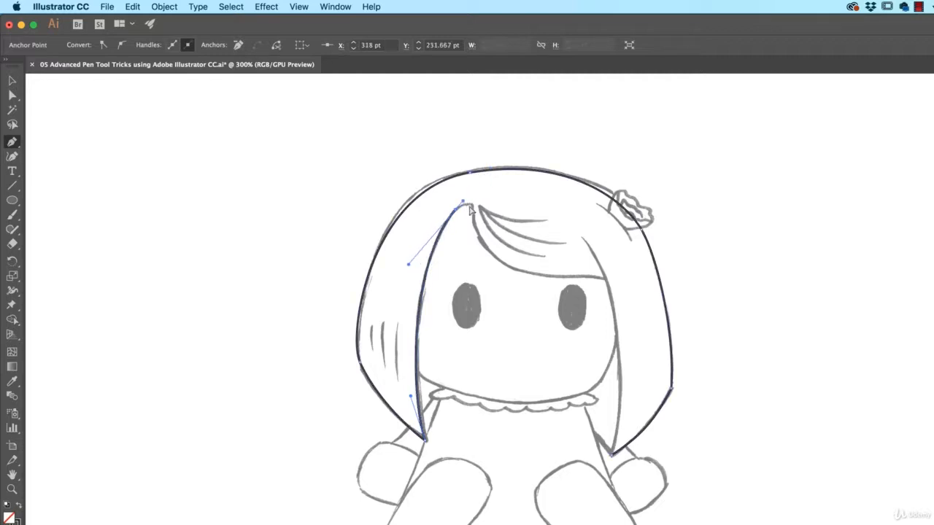
click(473, 208)
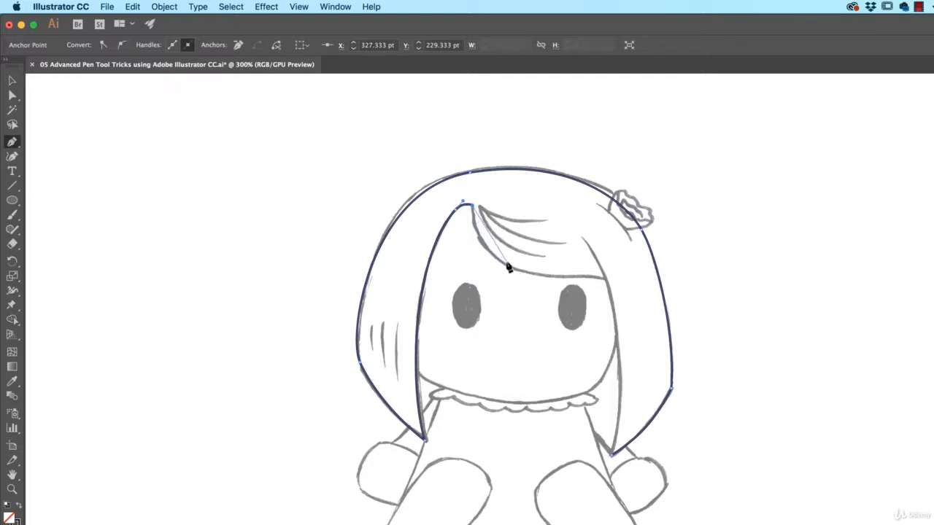
Trace the fringe from the parting down across the forehead to the right-hand hair's inner edge and end the path there
drag(507, 260, 548, 289)
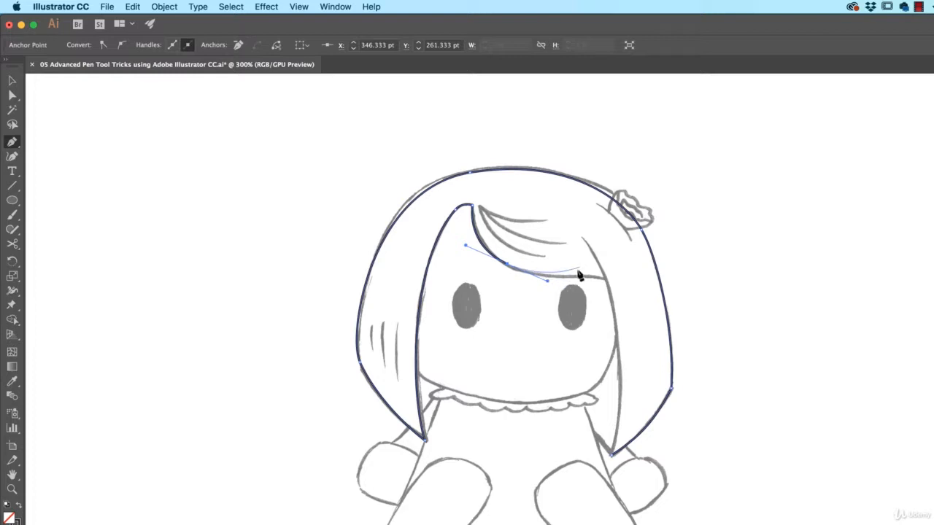
drag(604, 278, 622, 289)
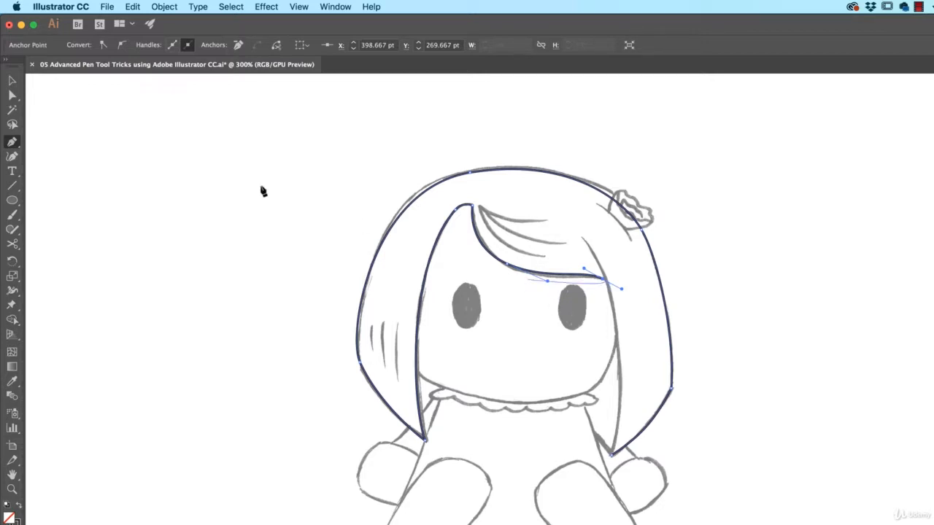
click(13, 81)
click(742, 289)
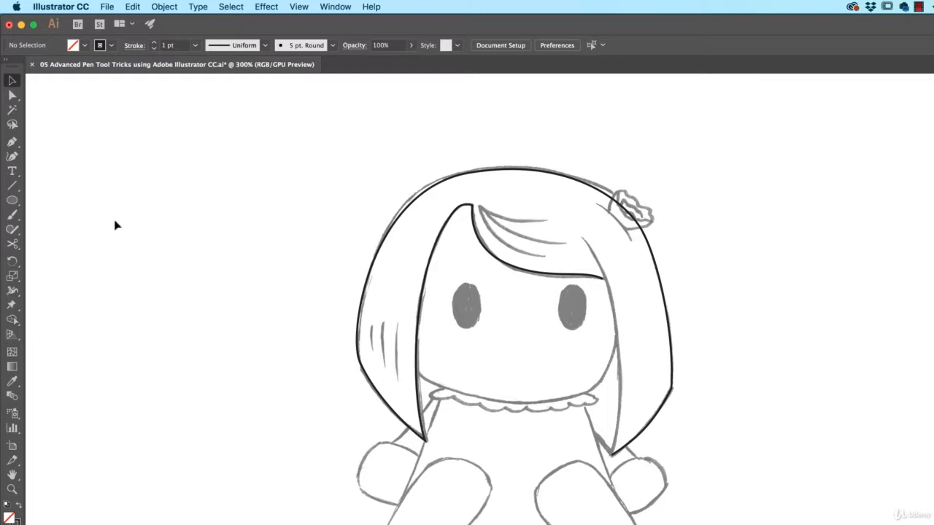
Draw a new path along the right-hand hair's inner edge down to its lower tip and lengthen the top handle to match the sketch
click(11, 142)
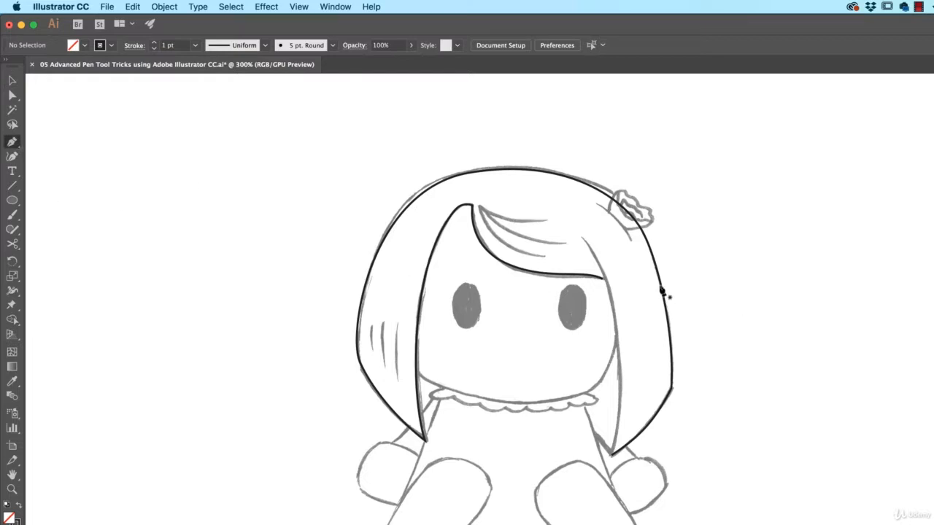
drag(581, 236, 615, 274)
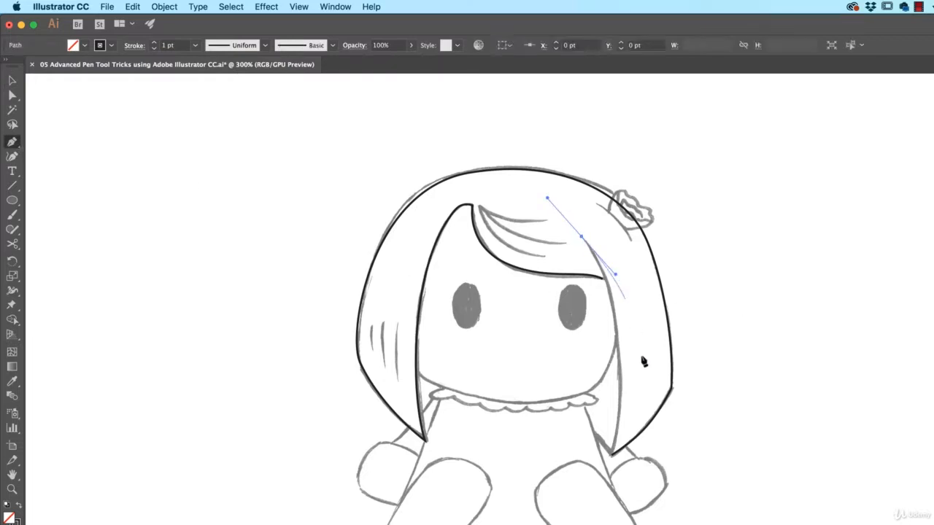
click(612, 457)
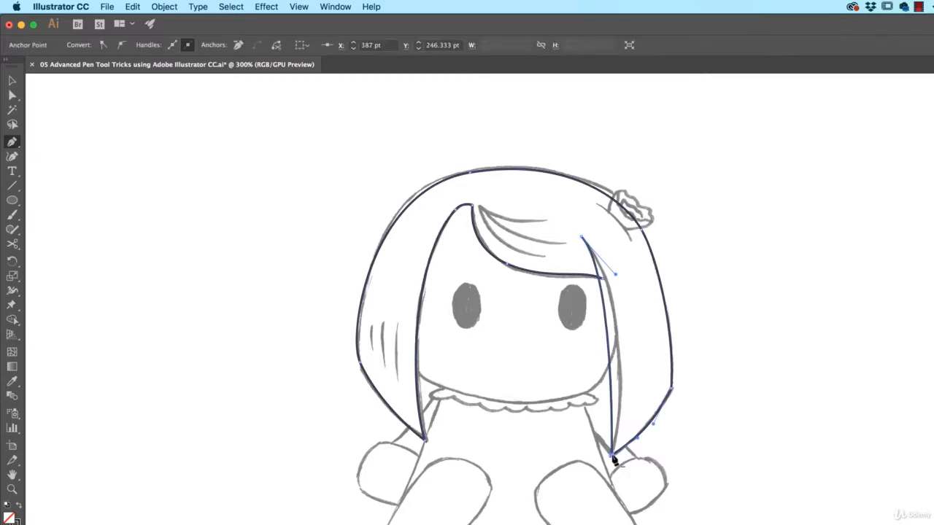
key(a)
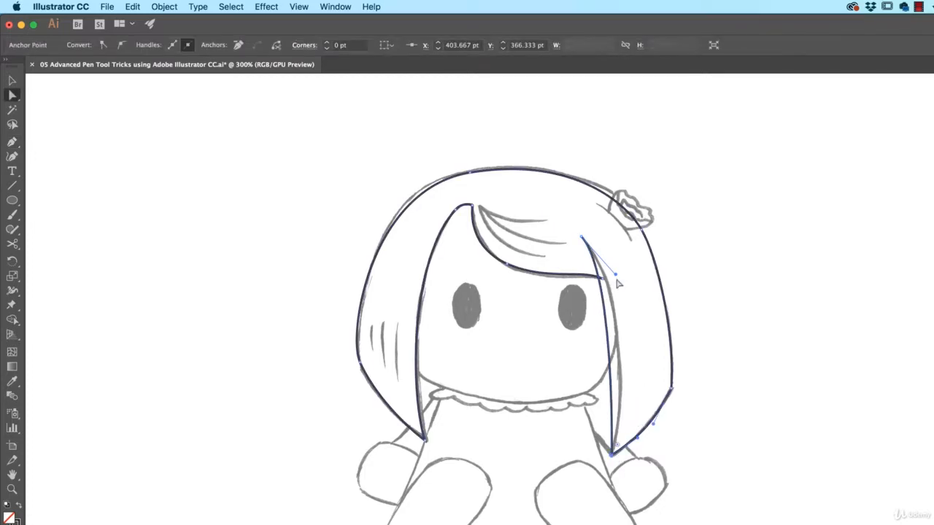
drag(616, 277, 642, 298)
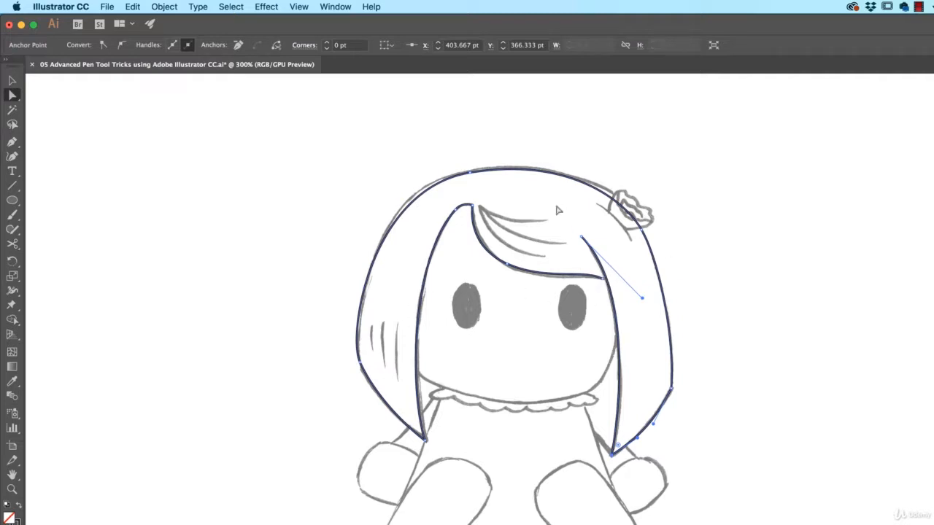
click(744, 317)
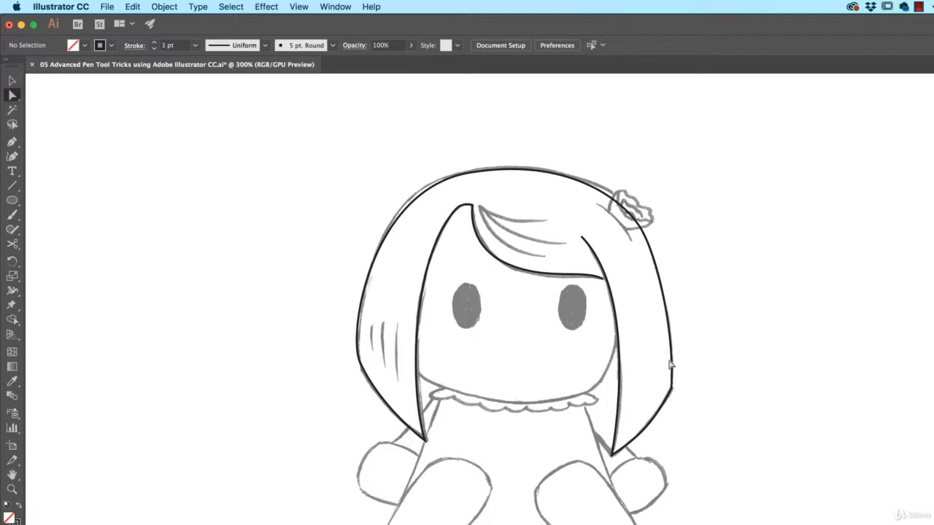
Draw the short straight arm line from the right-hand hair's lower edge to the hand as a separate open path
key(p)
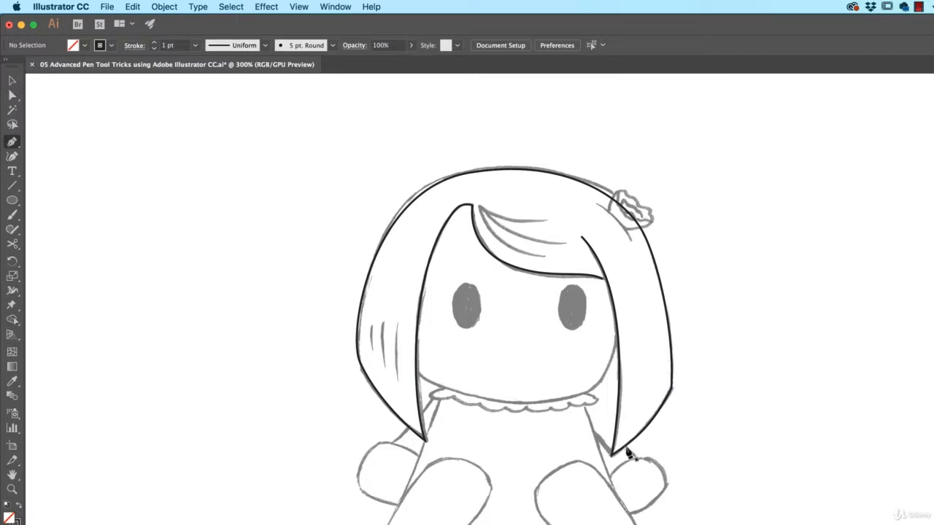
click(624, 447)
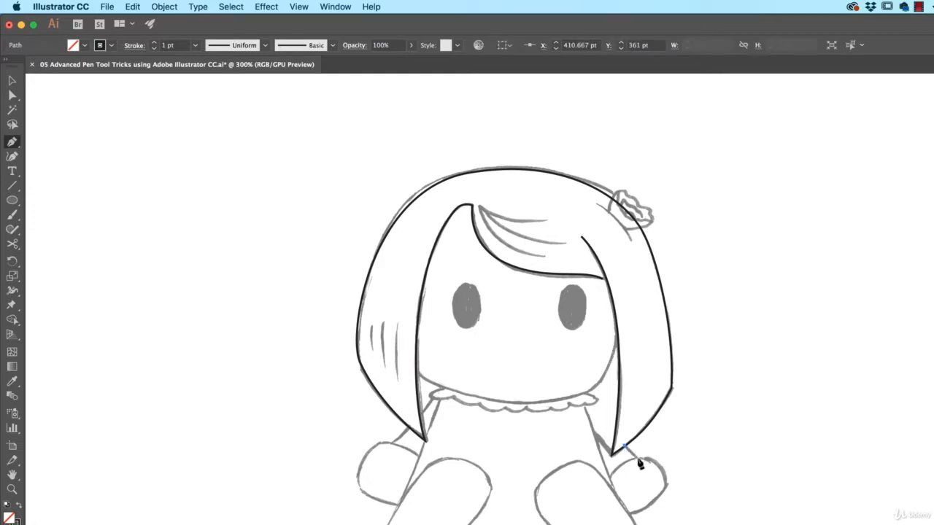
click(640, 466)
super+click(721, 473)
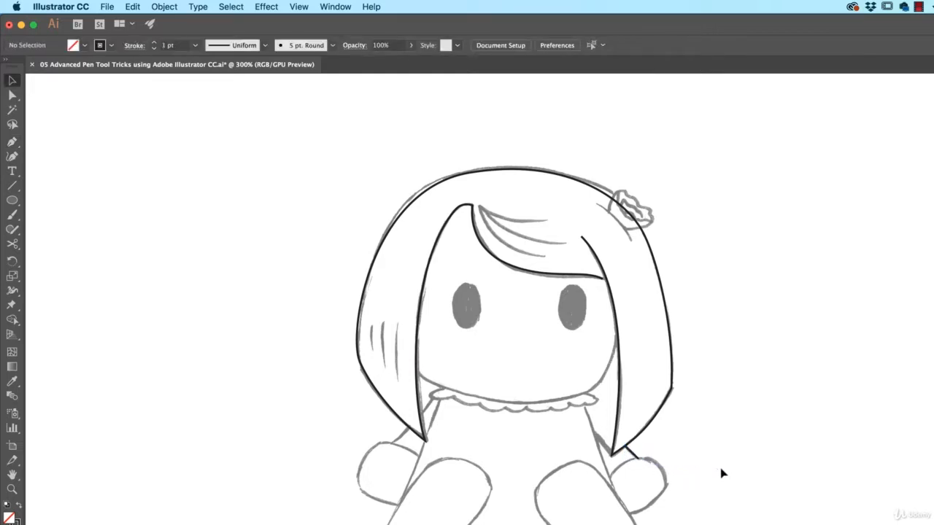
Trace the rounded right-hand hand as a closed curved Pen path and deselect it
click(9, 148)
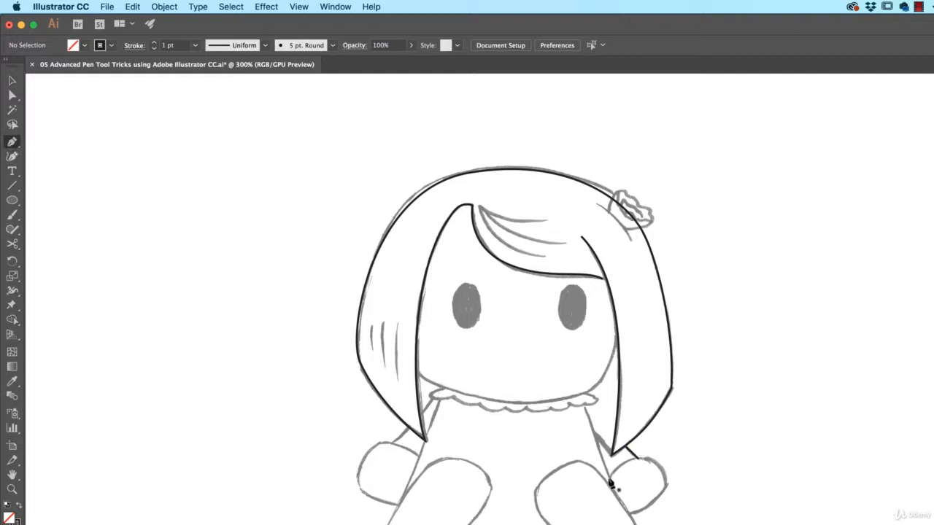
drag(622, 471, 642, 458)
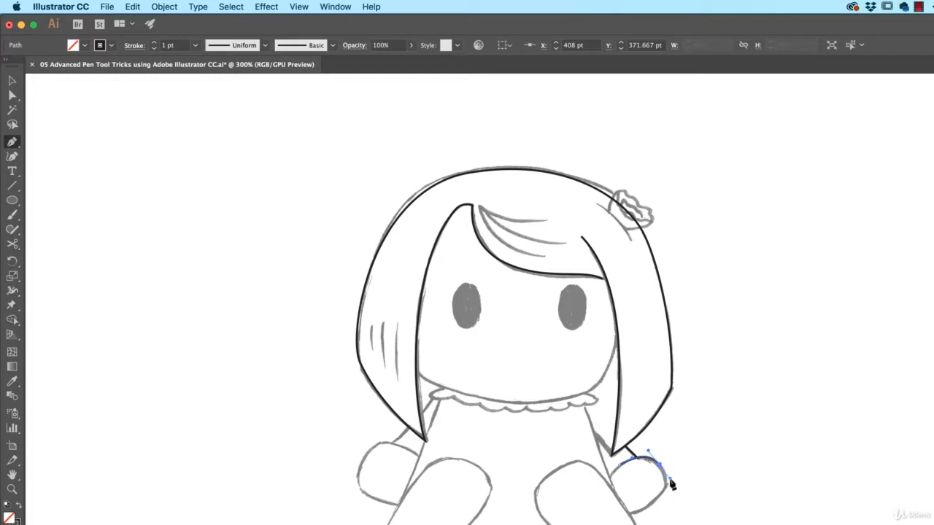
drag(672, 486, 620, 513)
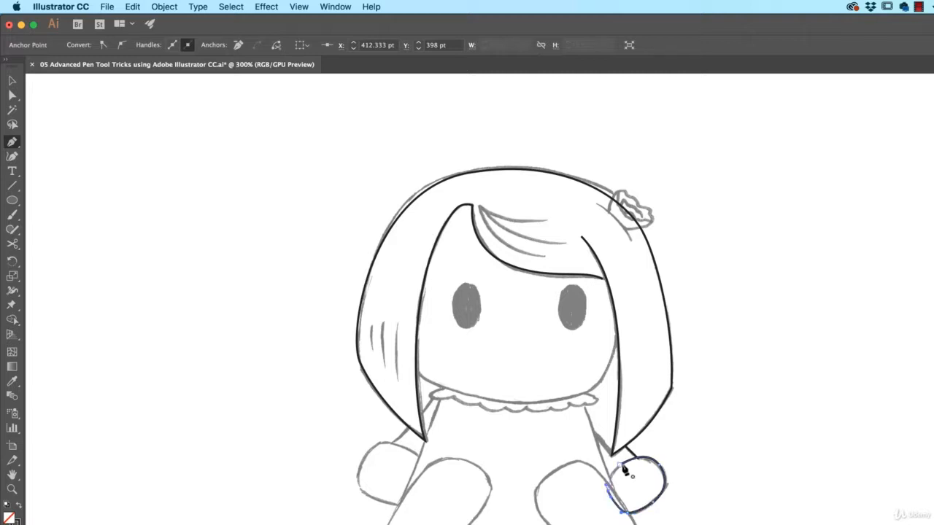
drag(621, 468, 631, 460)
key(v)
click(687, 518)
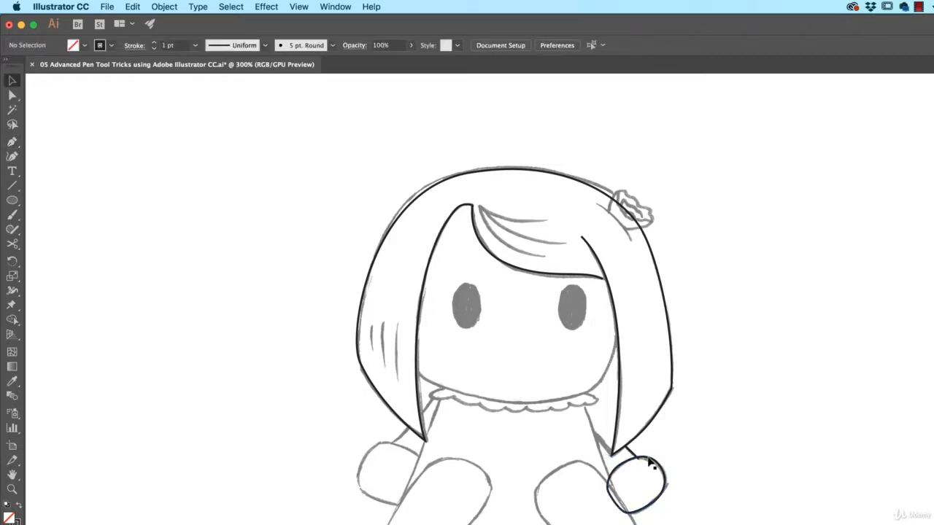
Examine up close how the traced hand, arm line, hair and fringe paths meet and follow the sketch
key(super+plus)
key(super+plus)
key(super+plus)
key(space)
drag(629, 455, 432, 250)
click(586, 397)
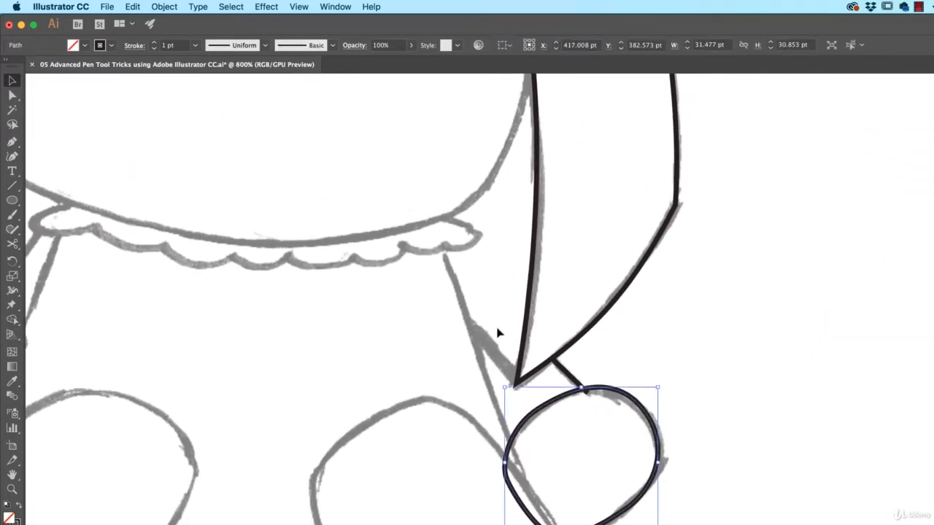
scroll(500, 433, up, 10)
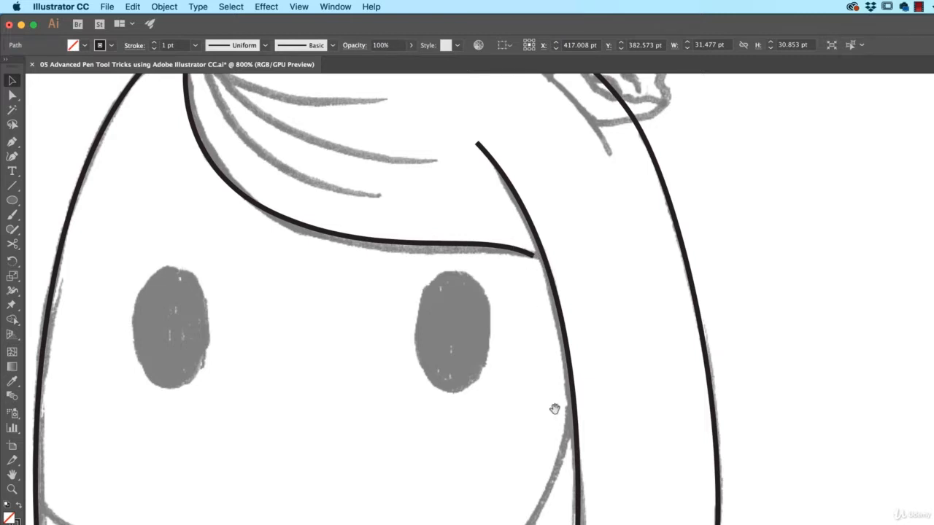
scroll(555, 409, down, 5)
drag(564, 292, 676, 377)
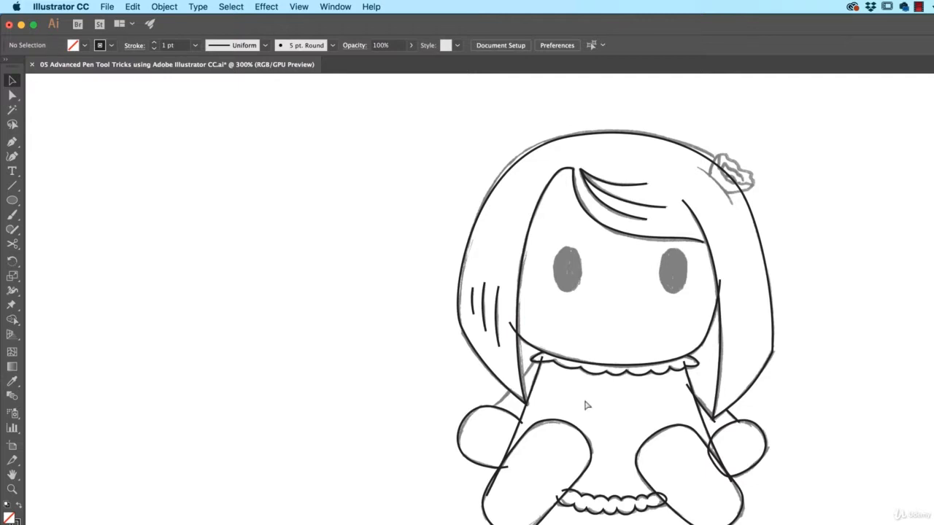
Try to trace the left-hand arm line with the Pen tool, starting at the collar and at the hand outline's open end
click(12, 142)
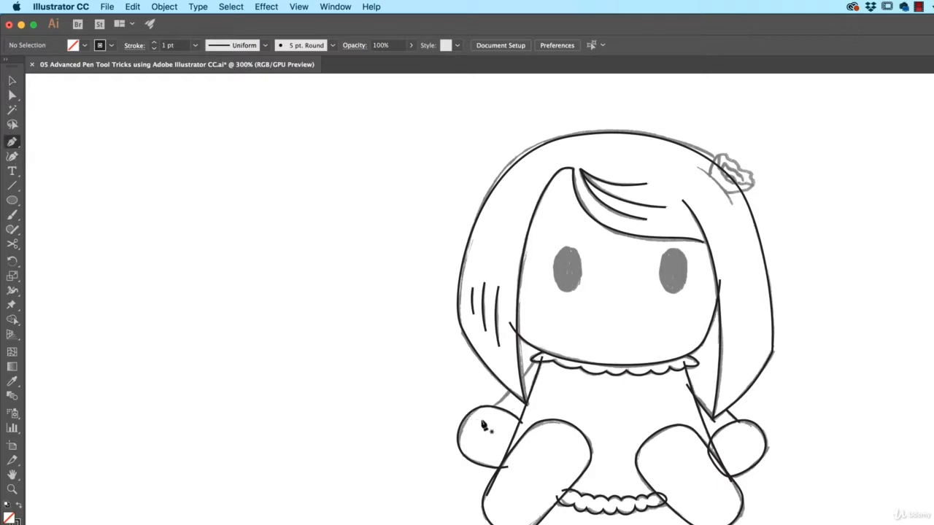
click(536, 360)
key(super+z)
click(522, 421)
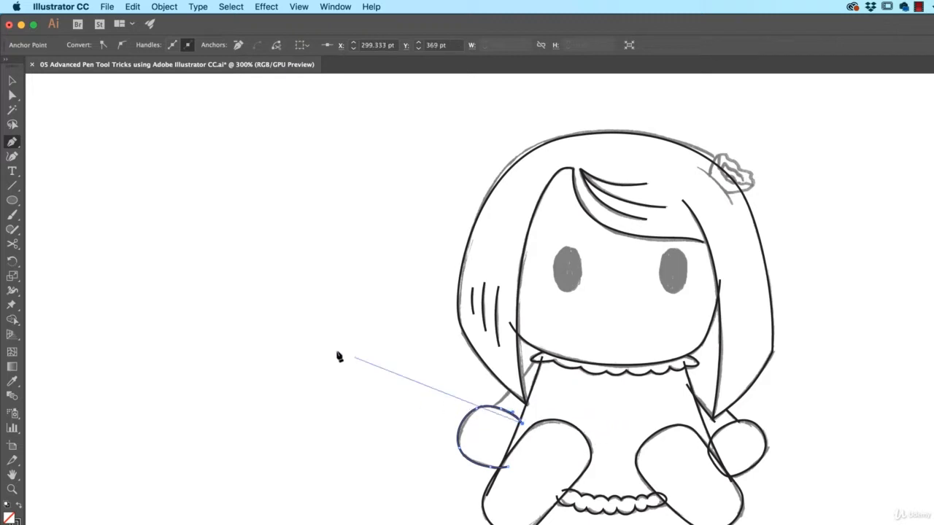
key(v)
click(358, 416)
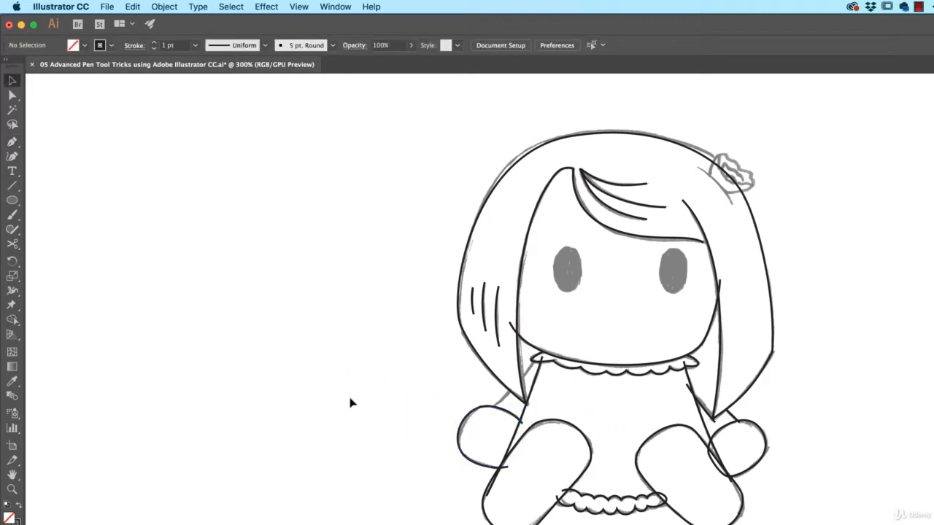
Try to trace the left-hand arm from the hand toward the collar with the Curvature tool, and undo the attempt
click(12, 156)
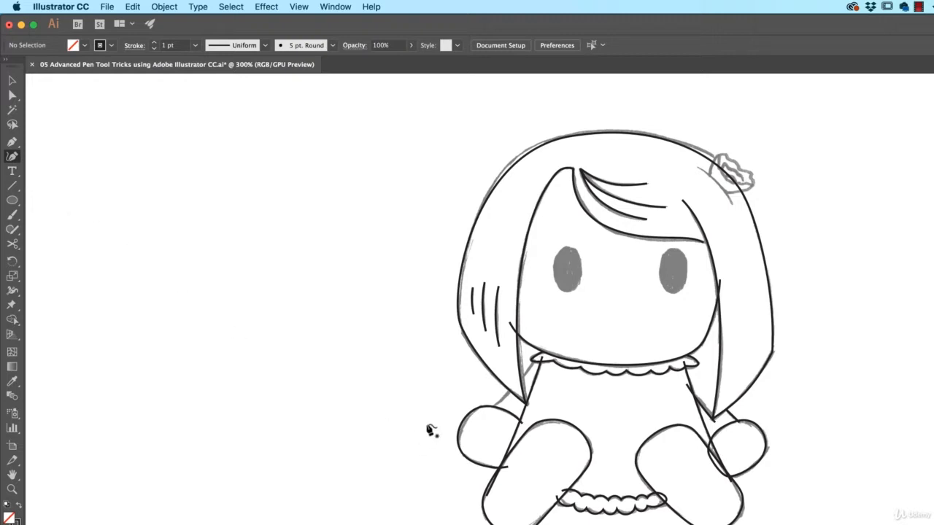
click(487, 412)
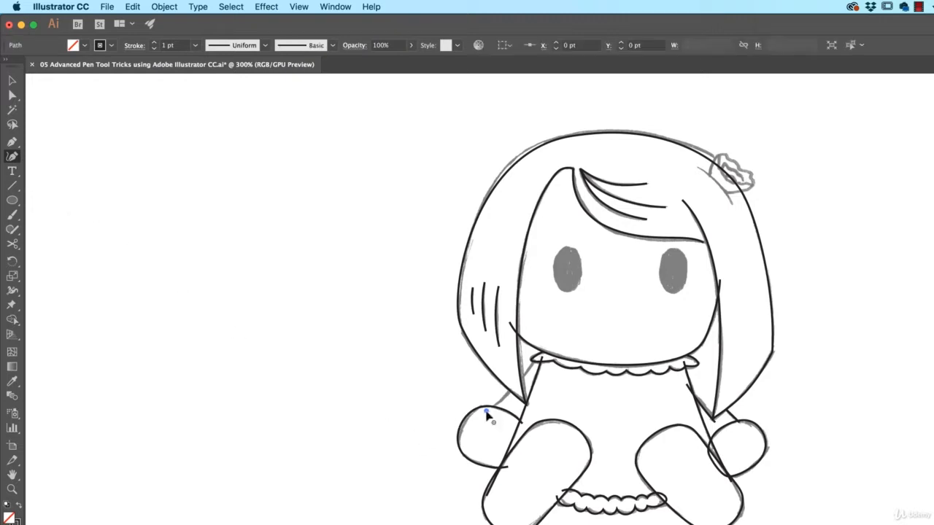
click(520, 381)
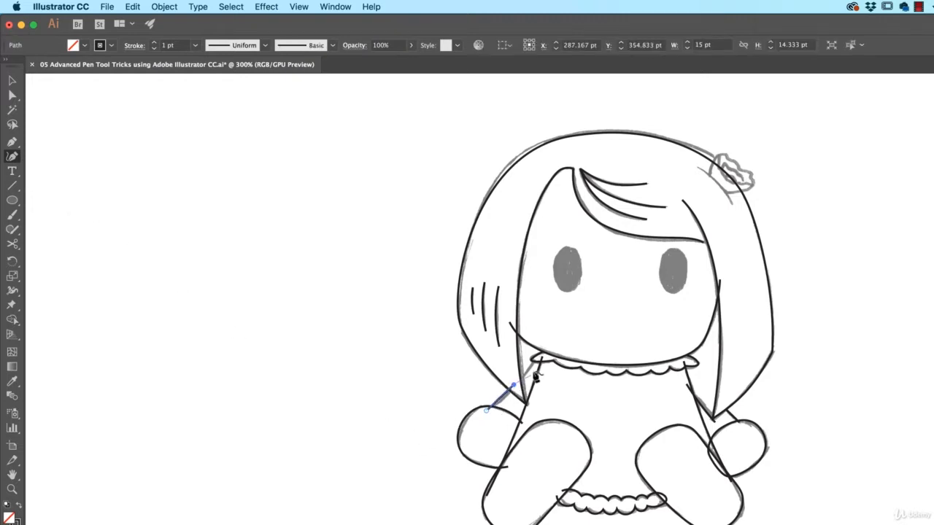
click(535, 363)
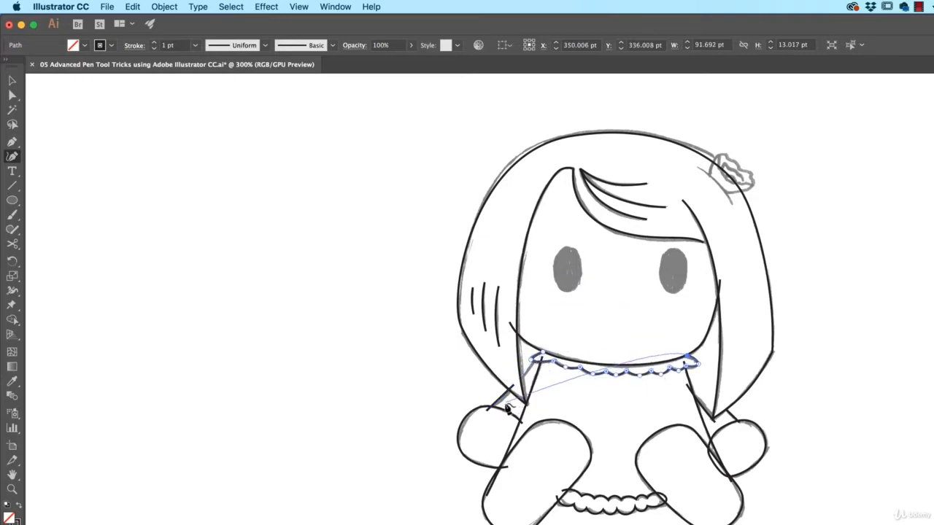
key(super+z)
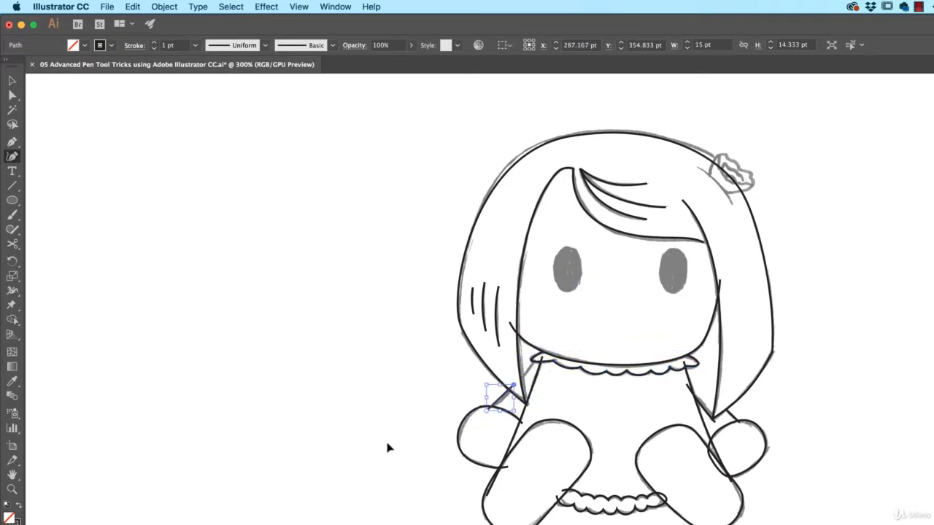
key(super+z)
key(super+z)
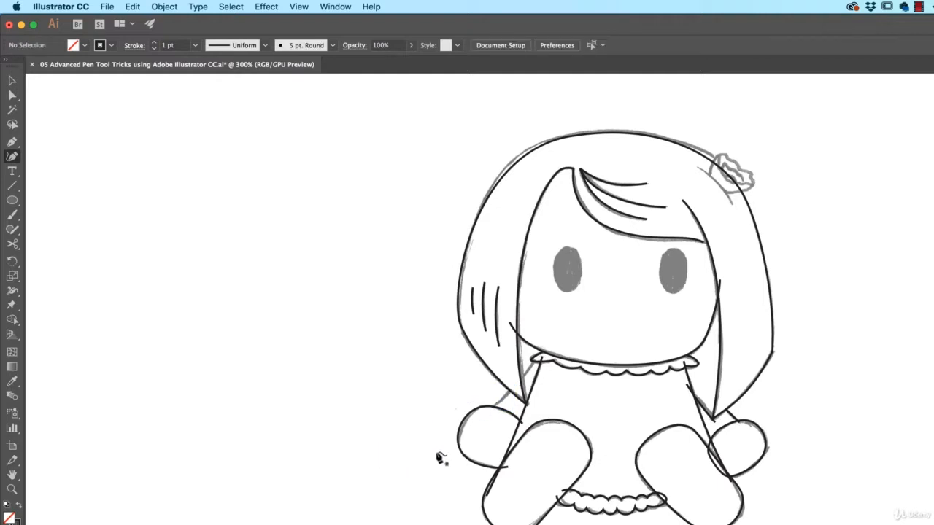
Trace the left-hand arm line with the Curvature tool from the hand outline up into the collar and deselect it
click(484, 413)
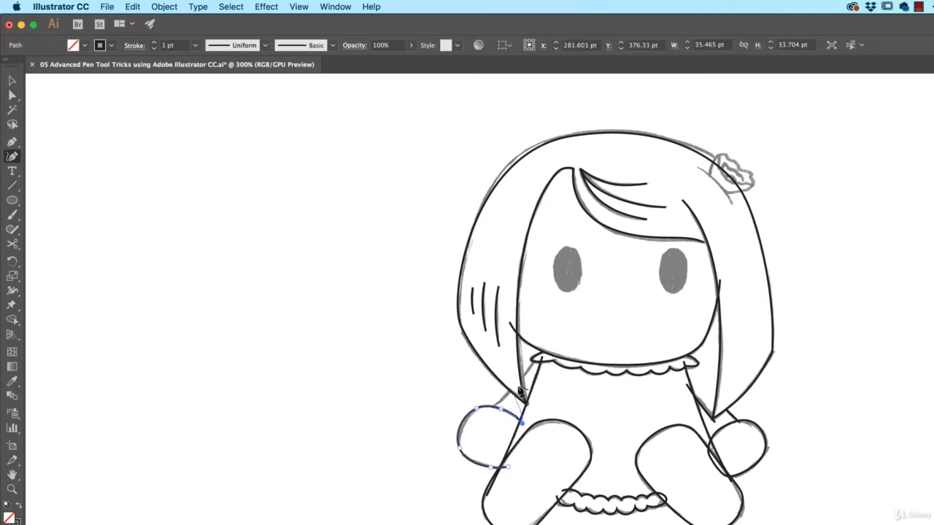
click(486, 411)
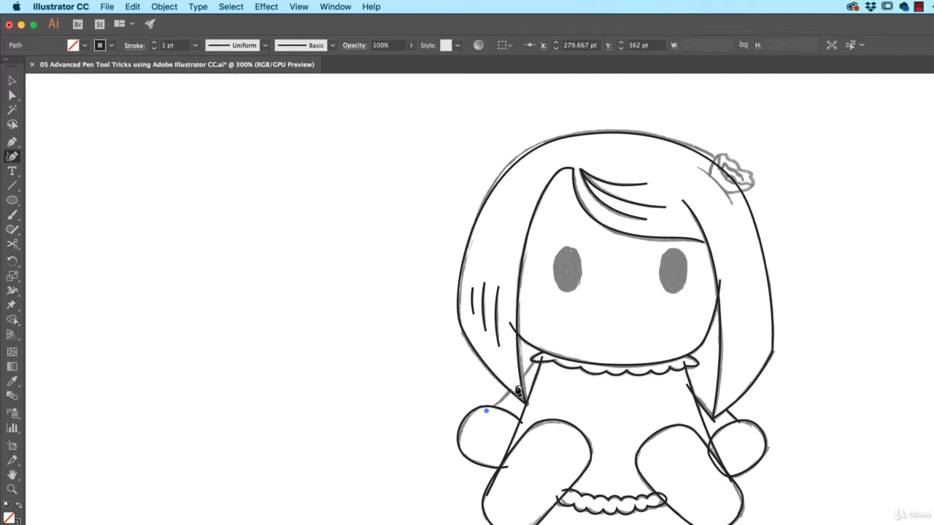
drag(516, 386, 536, 369)
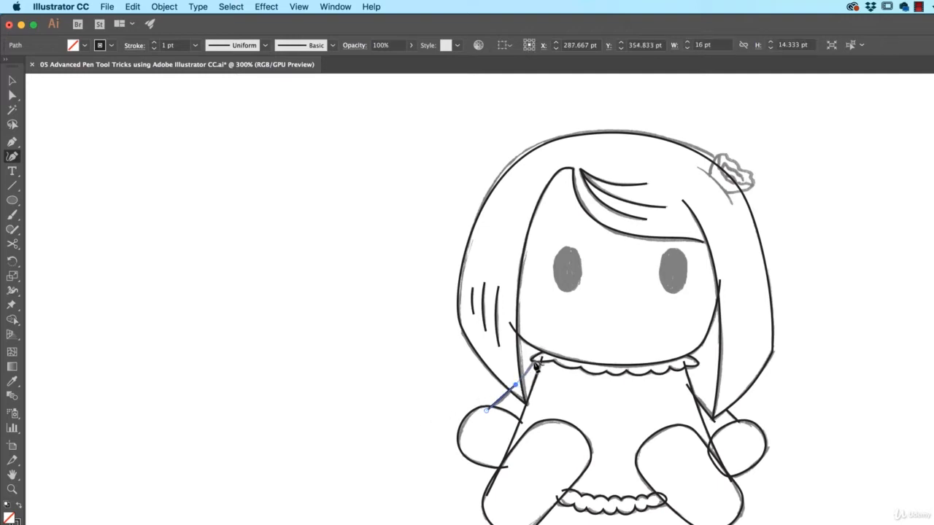
scroll(537, 368, up, 5)
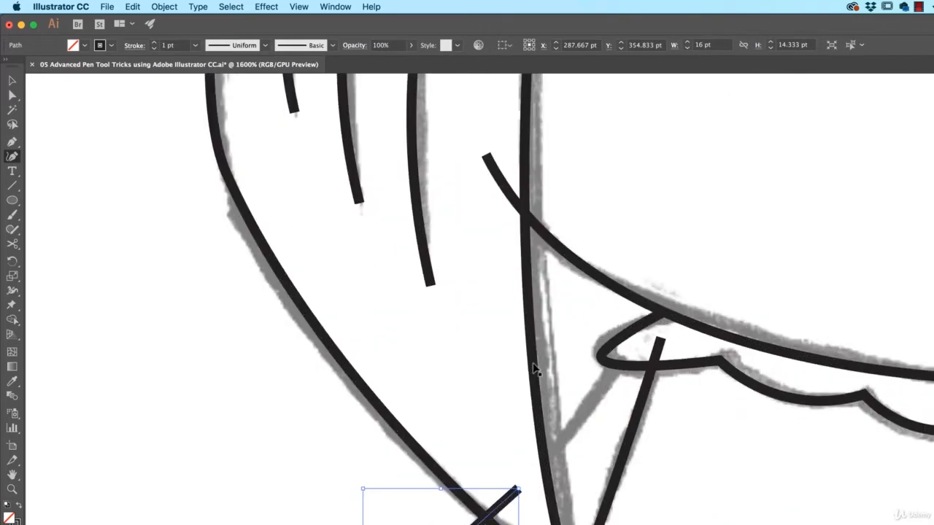
click(635, 351)
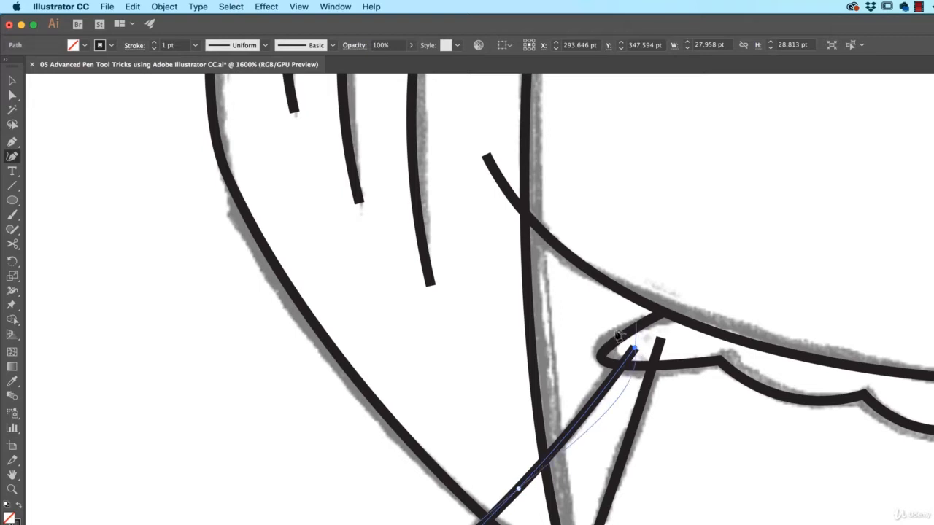
key(super+minus)
key(super+minus)
key(super+minus)
key(super+minus)
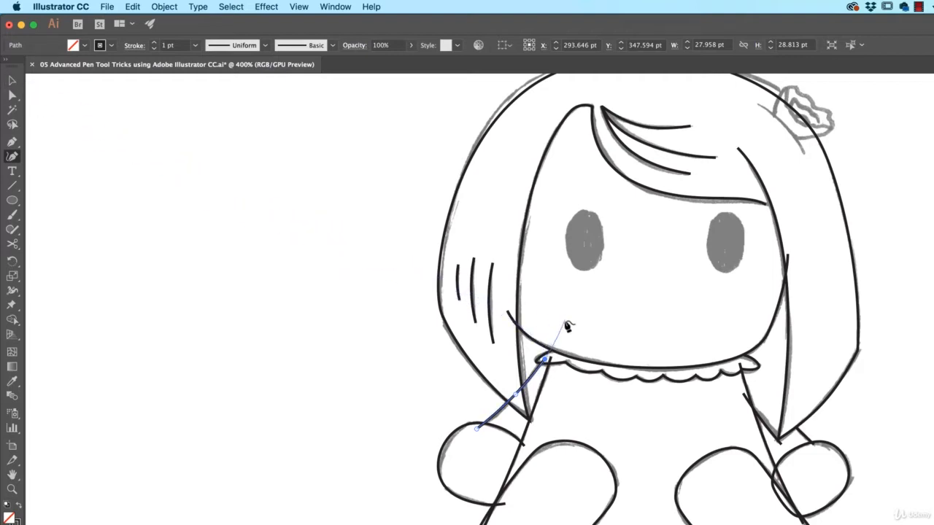
key(super)
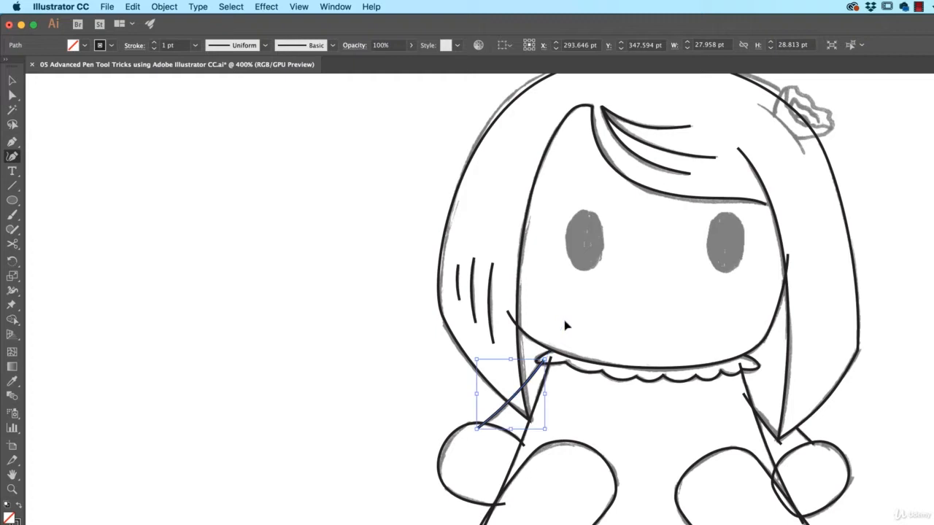
super+click(393, 374)
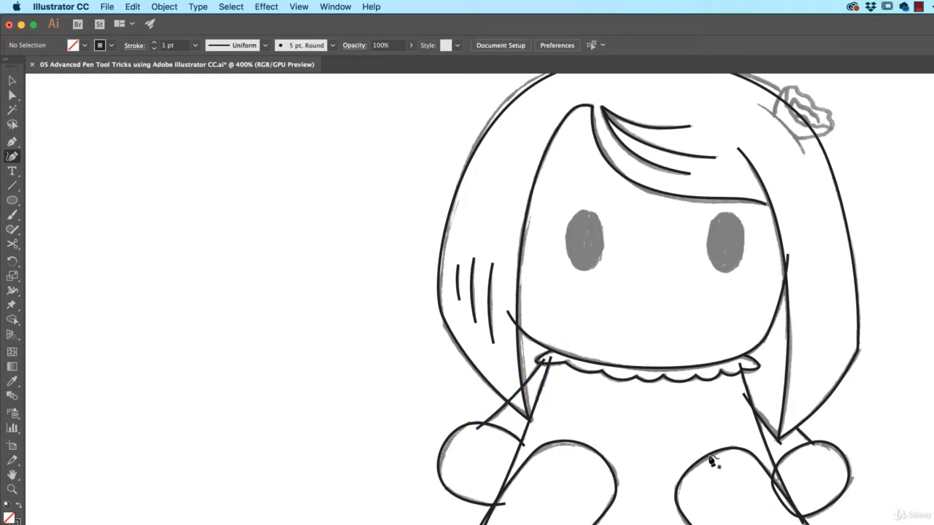
Trace the short hair curve beneath the flower as a three-point Curvature path and deselect it
scroll(657, 360, up, 4)
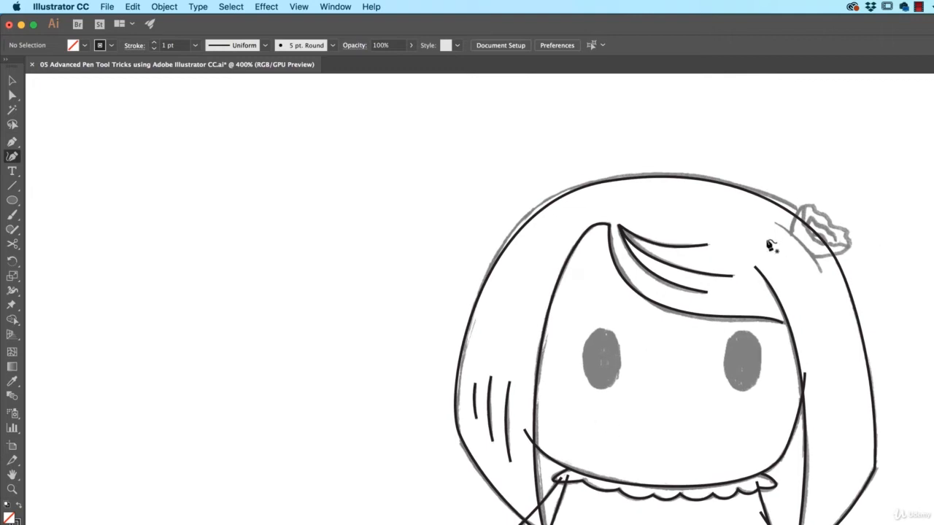
click(820, 271)
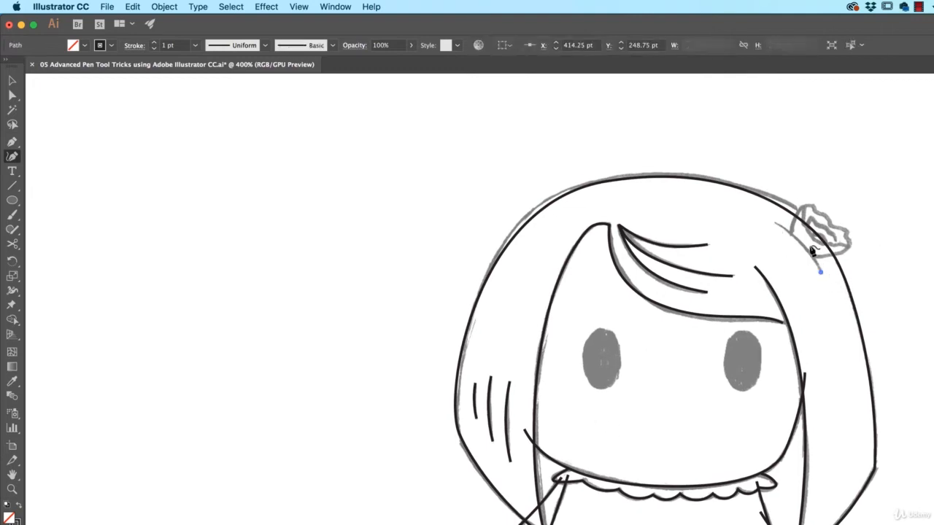
click(801, 243)
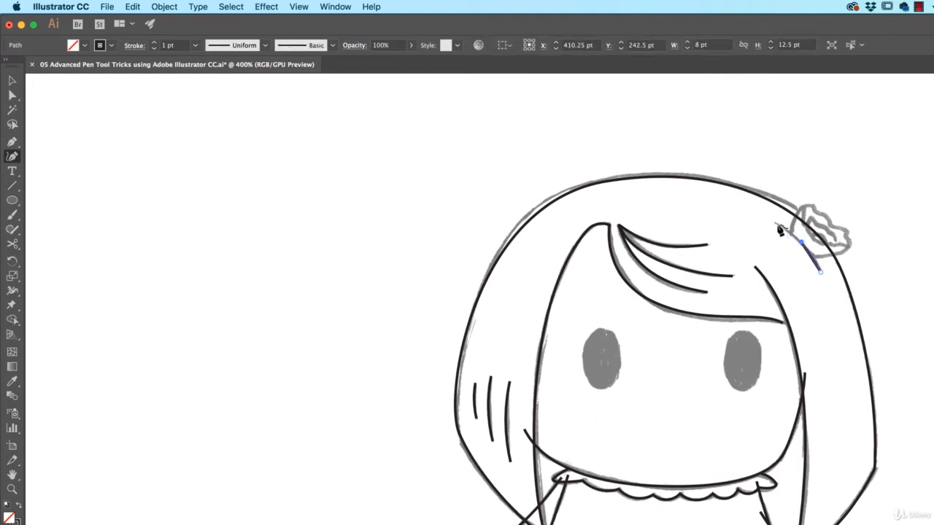
click(772, 222)
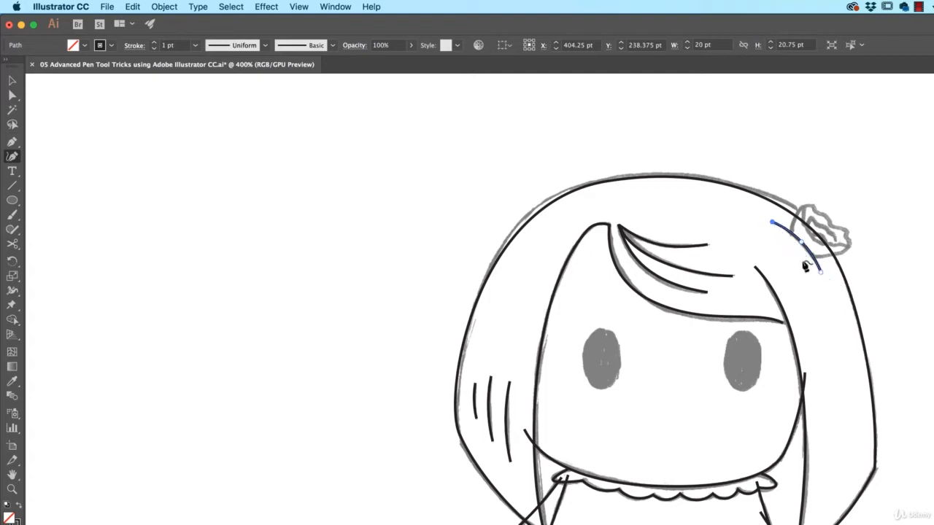
super+click(778, 148)
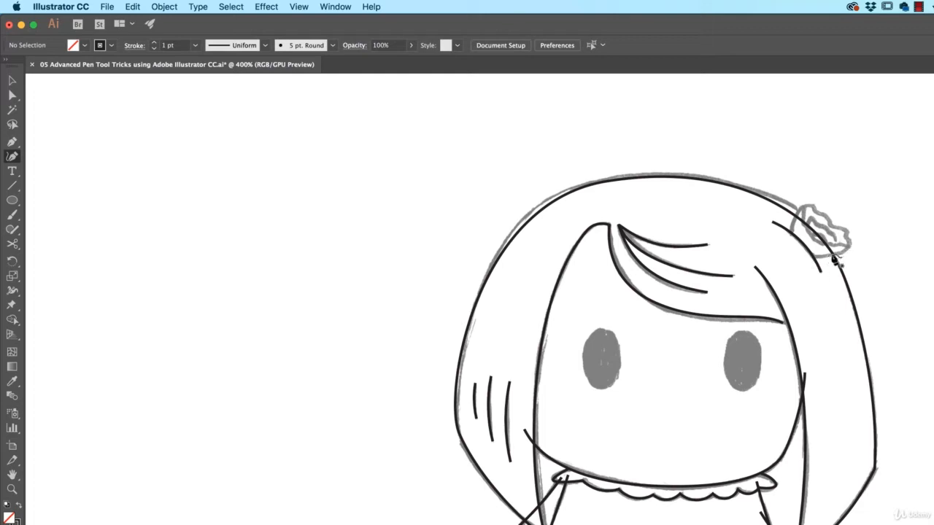
Start the flower's outer outline with the Curvature tool, tracing its lower edge from inside the hair curve and around the right-hand ruffle
click(816, 264)
key(super+z)
key(super+plus)
key(super+plus)
key(super+plus)
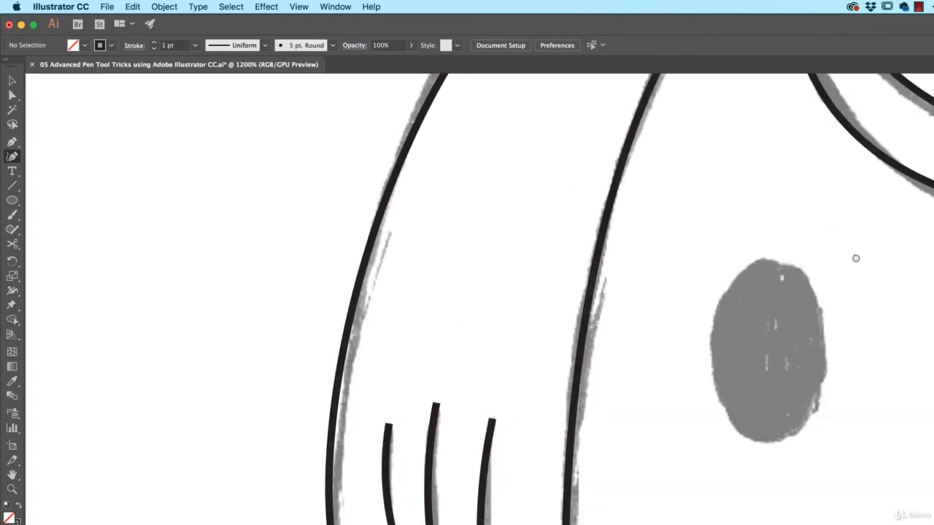
scroll(856, 258, up, 10)
scroll(701, 360, right, 5)
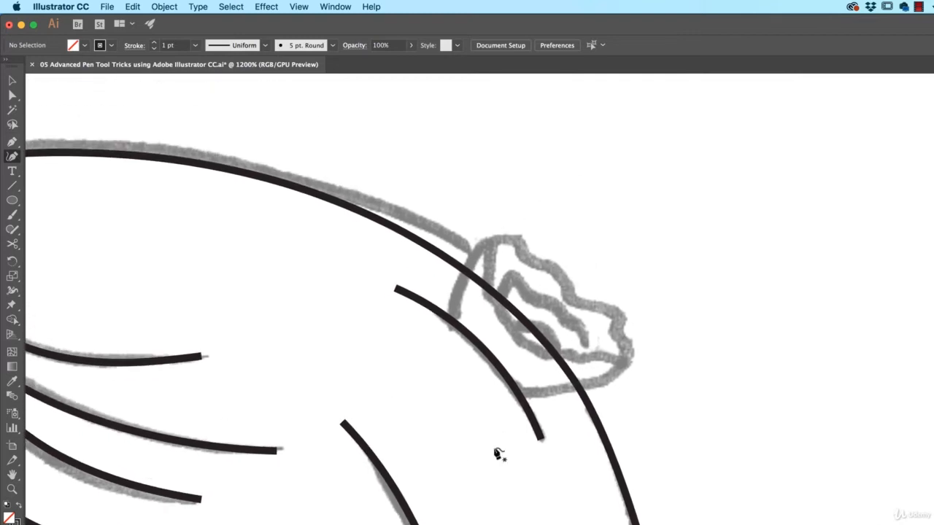
click(494, 388)
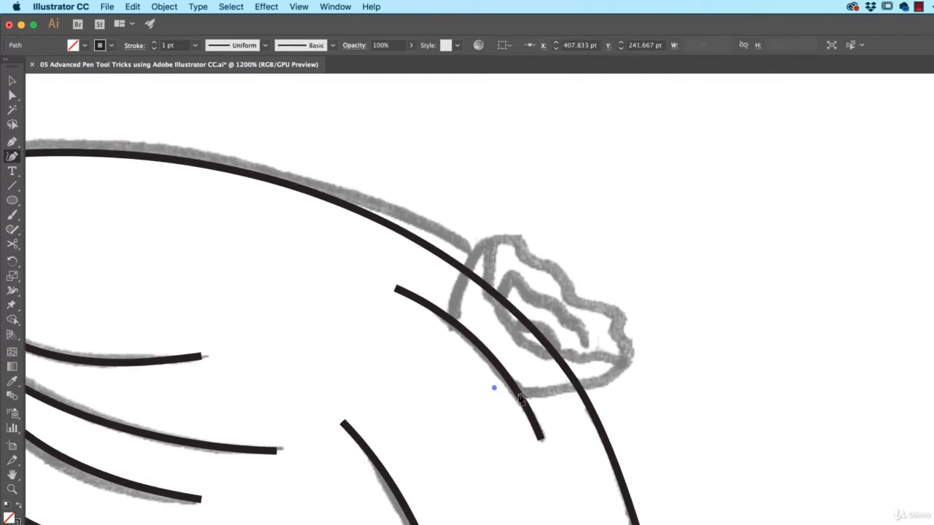
click(595, 385)
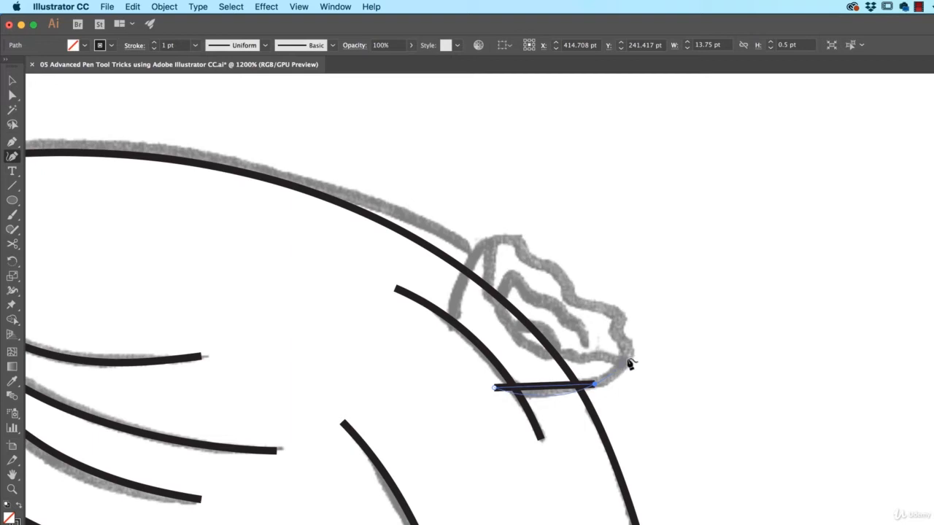
click(627, 358)
click(614, 332)
click(620, 313)
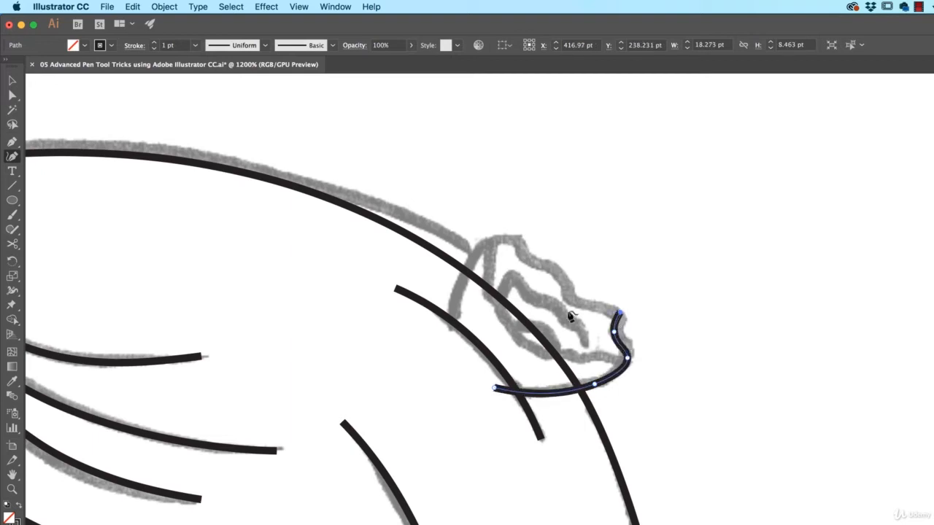
Continue the flower outline along the upper ruffles and down its left side past the hair curve, leaving it open and deselected
click(566, 303)
click(556, 268)
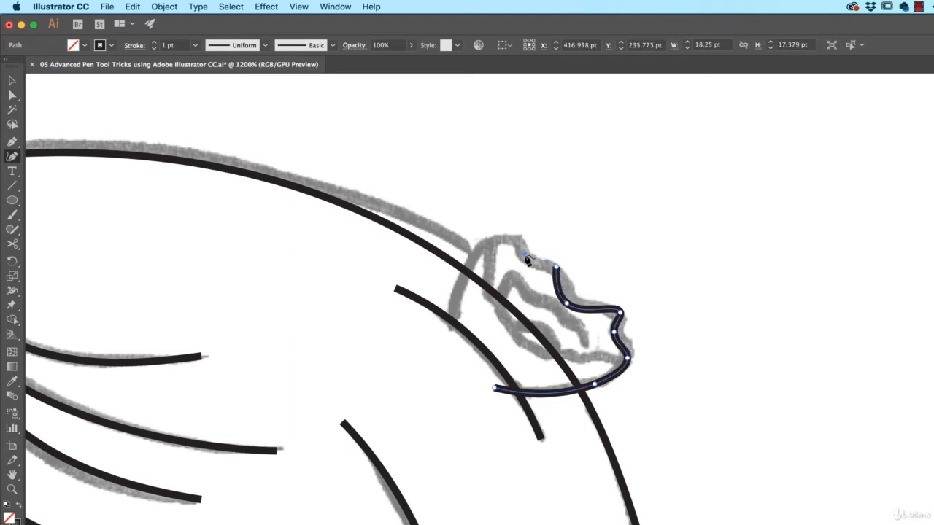
click(526, 255)
click(508, 232)
click(474, 242)
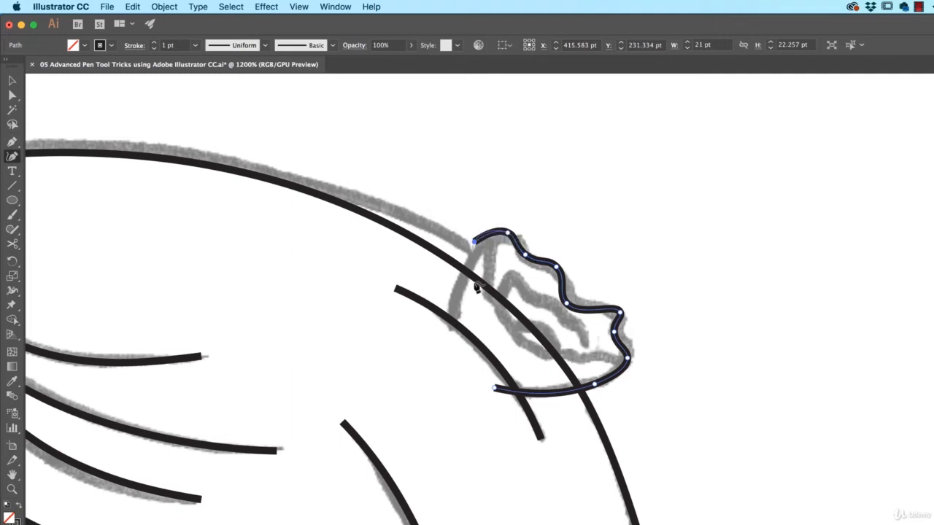
click(447, 334)
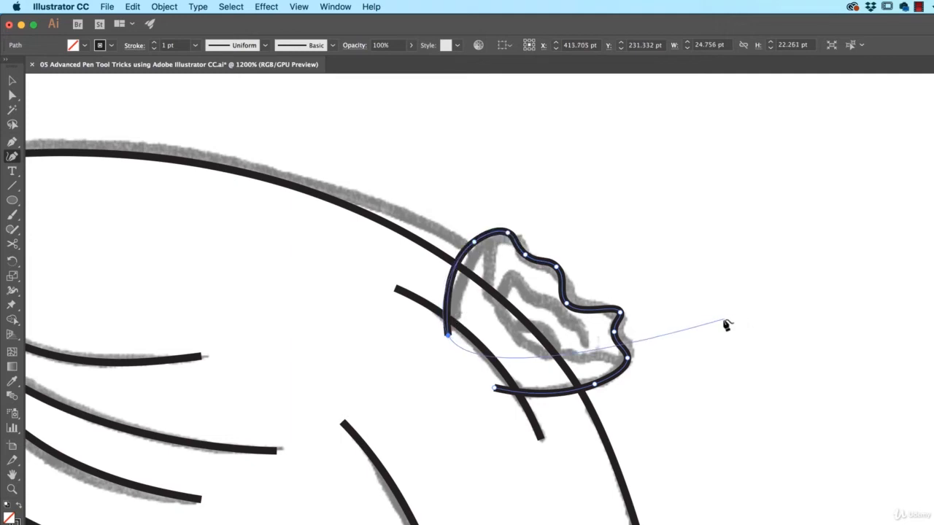
super+click(723, 322)
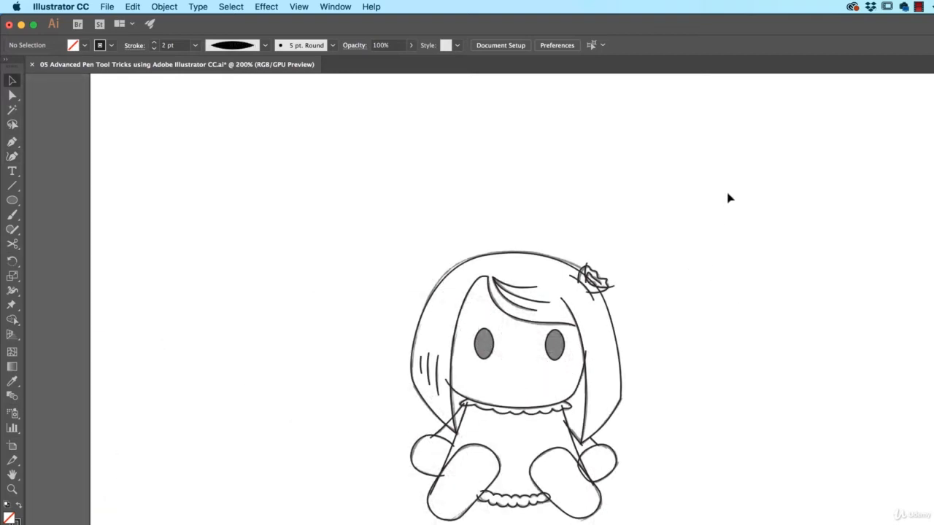
Select all the traced doll paths and place a copy to the right of the sketch
drag(729, 198, 303, 524)
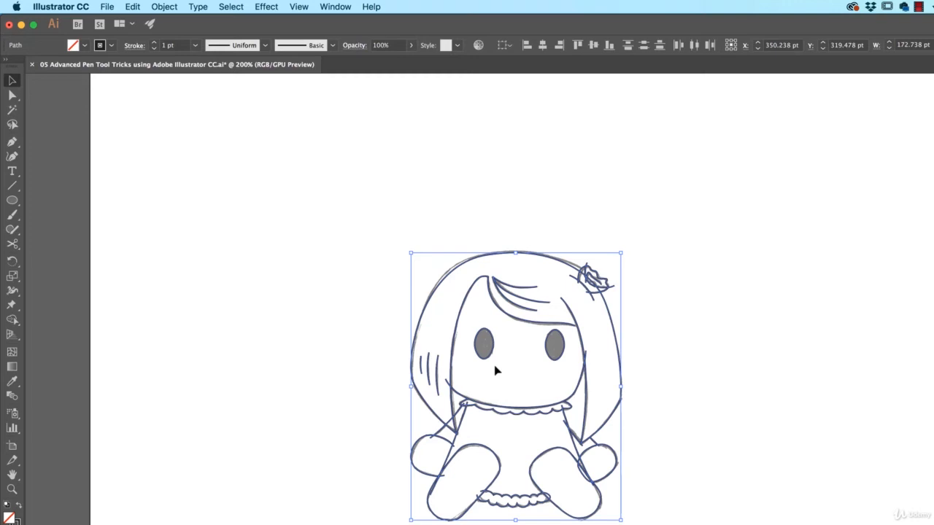
click(678, 378)
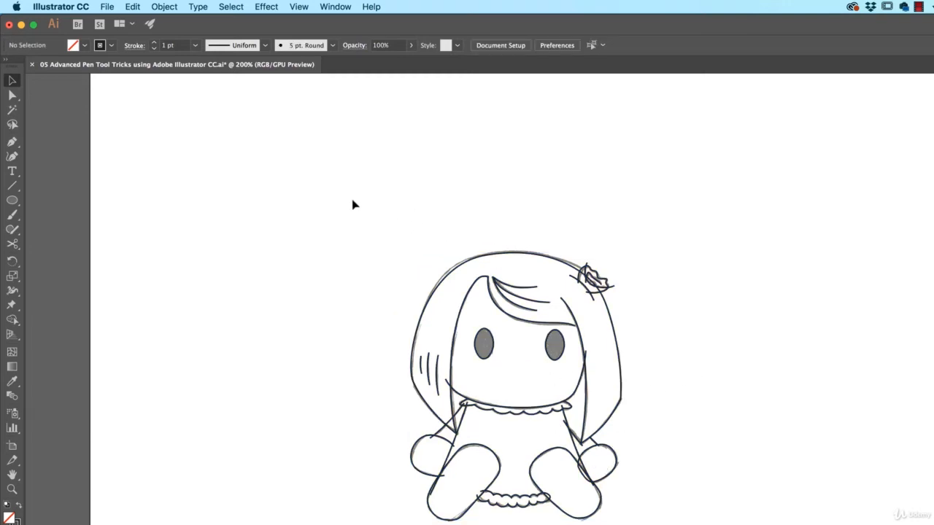
drag(338, 200, 701, 524)
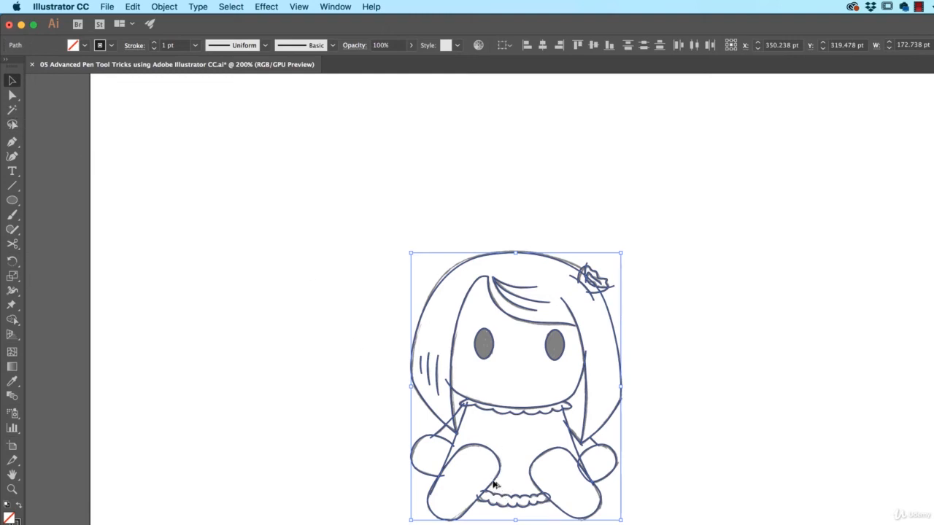
drag(494, 485, 766, 486)
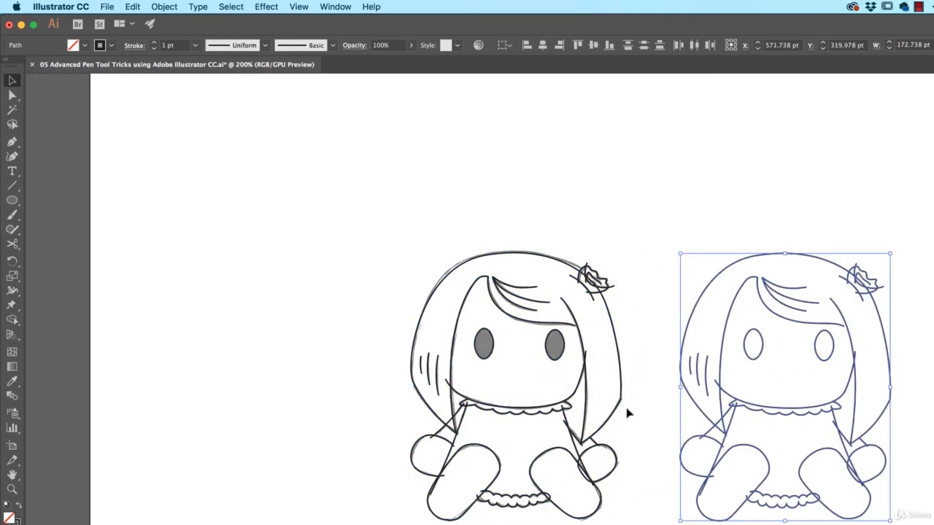
Give the copied doll paths the lens-shaped width profile tapered at both ends and a 3 pt stroke weight, and deselect them
scroll(417, 371, right, 5)
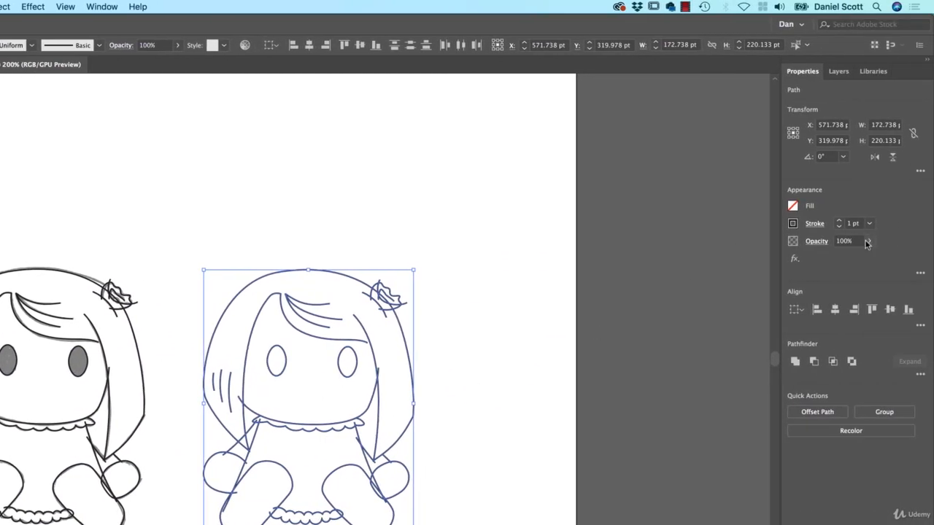
click(815, 226)
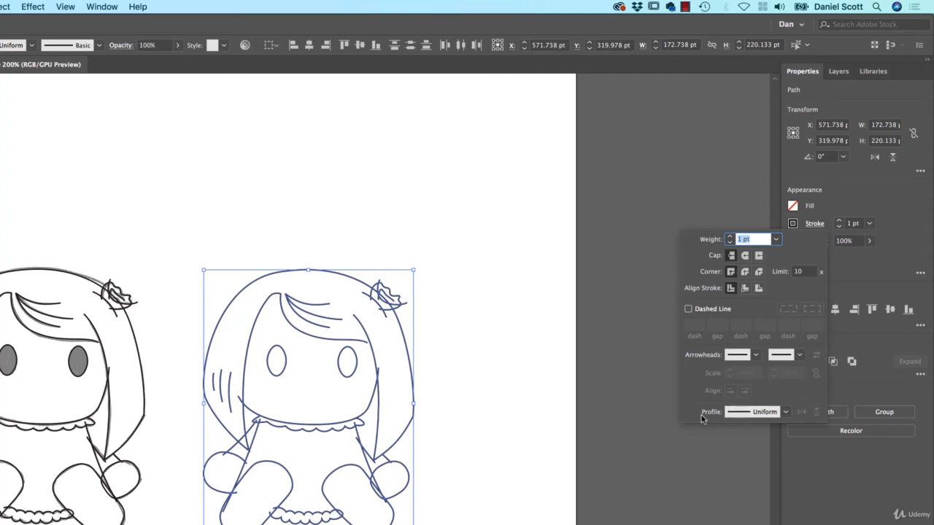
click(783, 409)
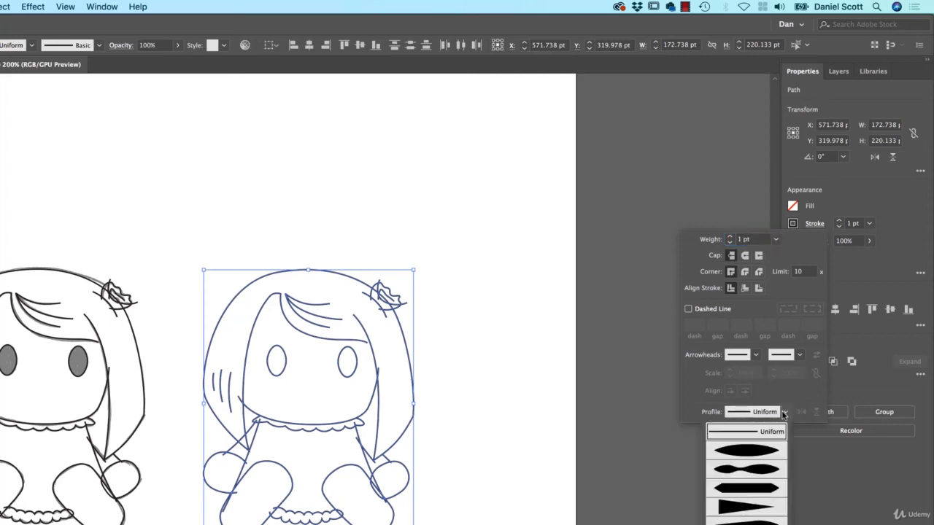
click(741, 454)
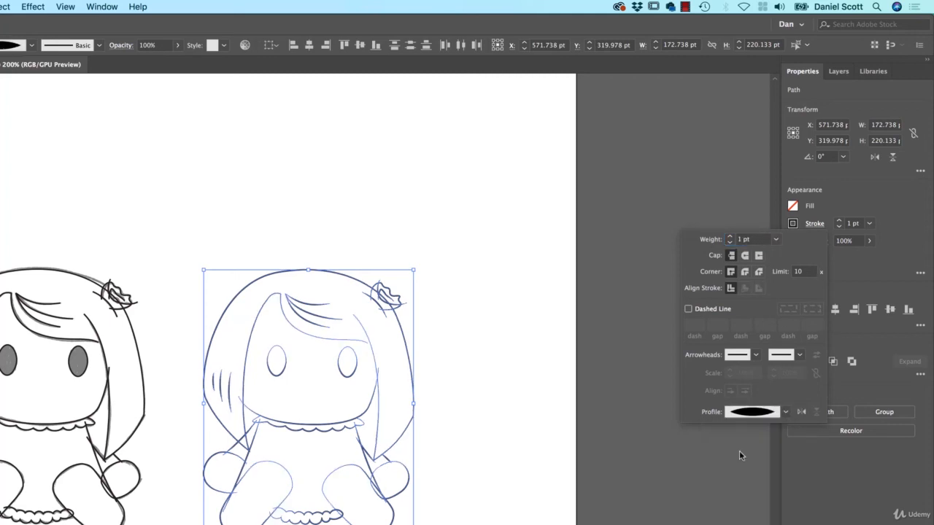
click(731, 238)
click(731, 238)
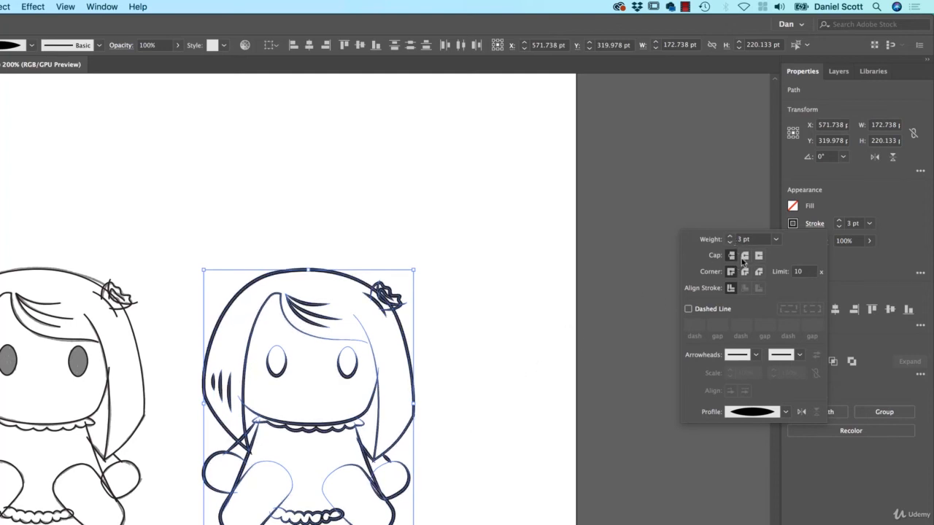
click(447, 393)
click(452, 394)
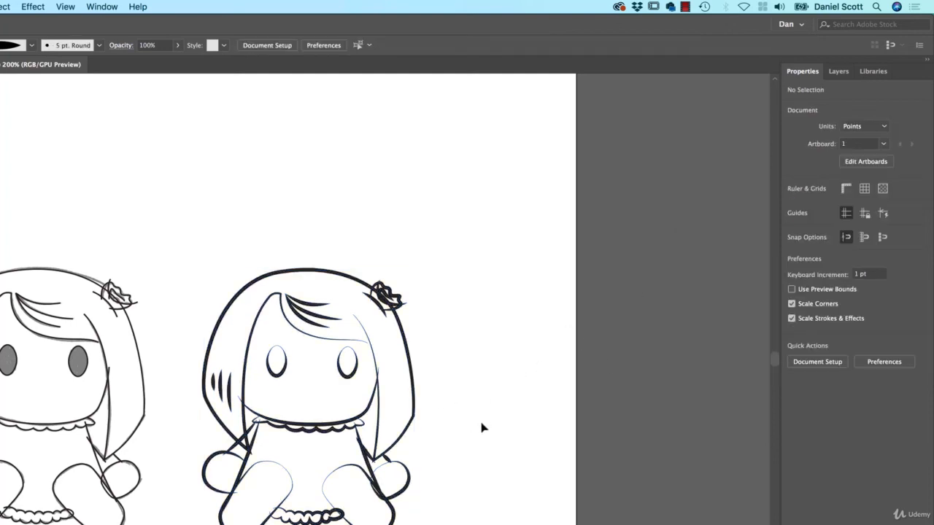